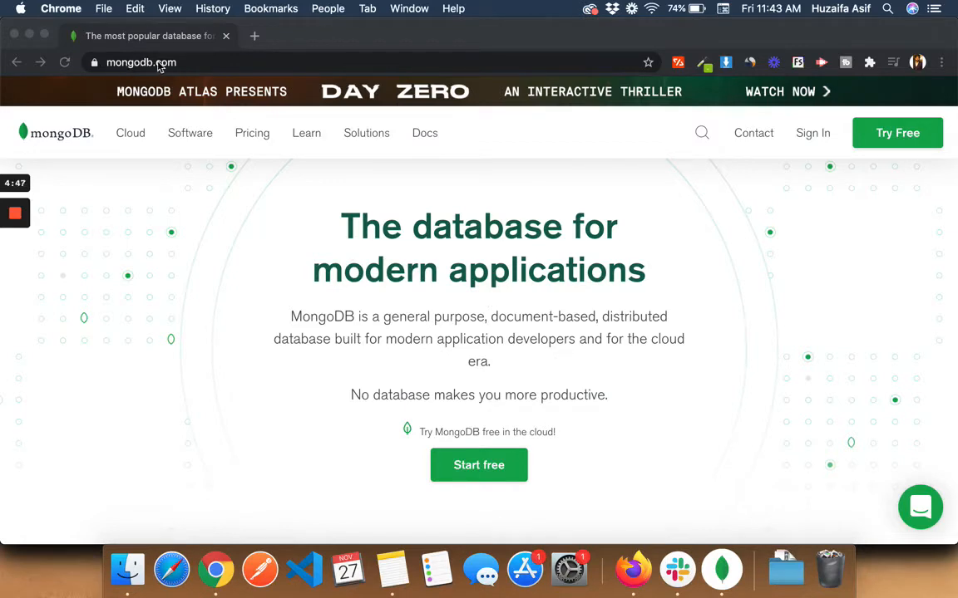
Open the free Atlas sign-up form, enter company THE A WEB and choose 'I'm learning MongoDB' as usage
{"action": "left_click", "coordinate": [498, 475]}
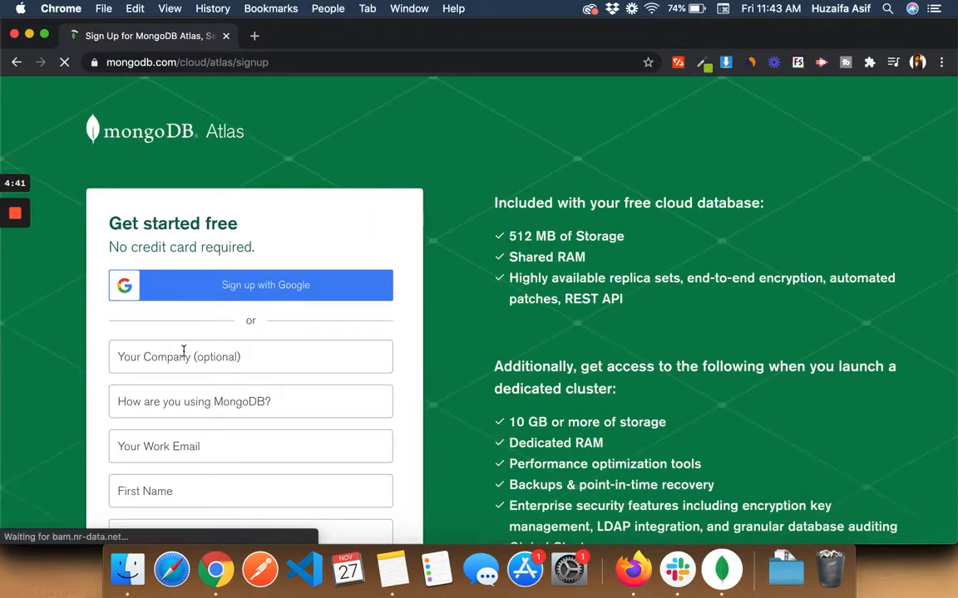
{"action": "scroll", "coordinate": [184, 349], "scroll_direction": "down", "scroll_amount": 5}
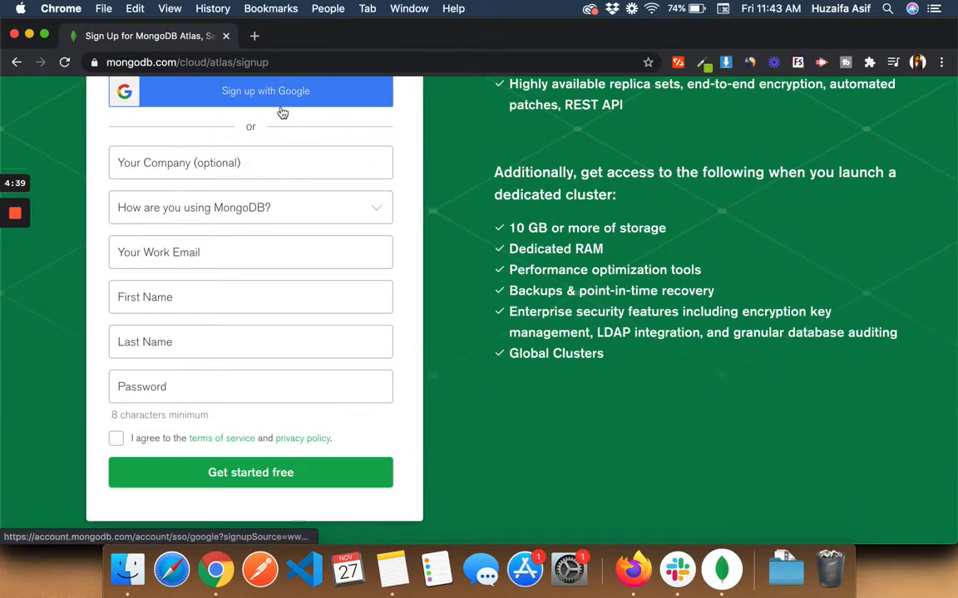
{"action": "left_click", "coordinate": [184, 161]}
{"action": "left_click", "coordinate": [164, 235]}
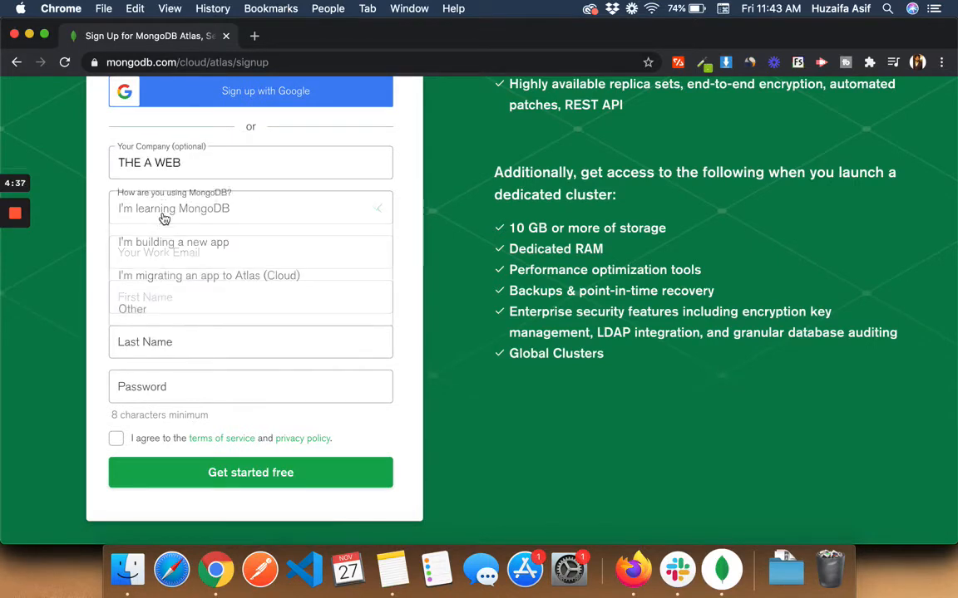
{"action": "left_click", "coordinate": [166, 208]}
Fill in the work email address, first name and last name on the sign-up form
{"action": "left_click", "coordinate": [177, 259]}
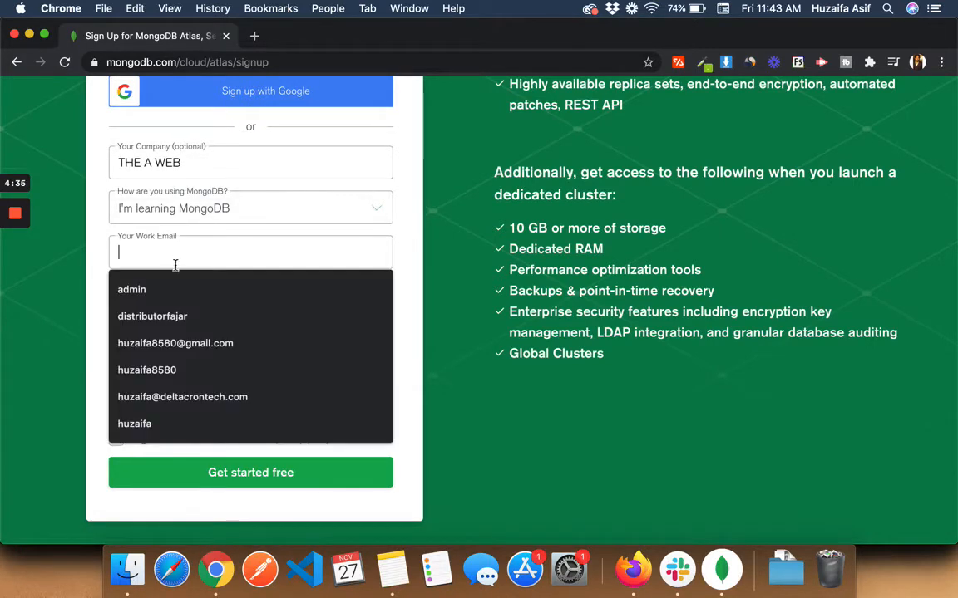
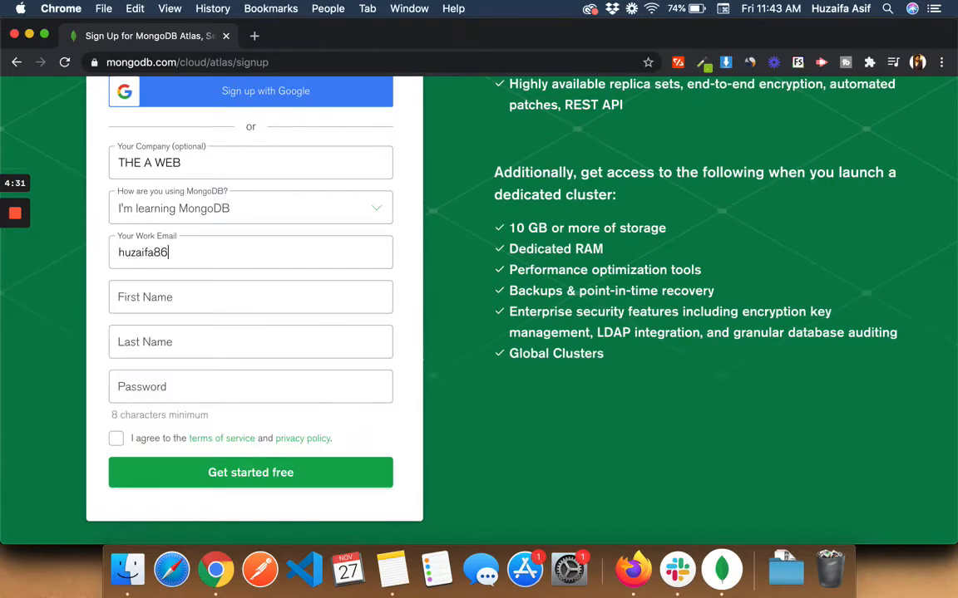
{"action": "left_click", "coordinate": [193, 295]}
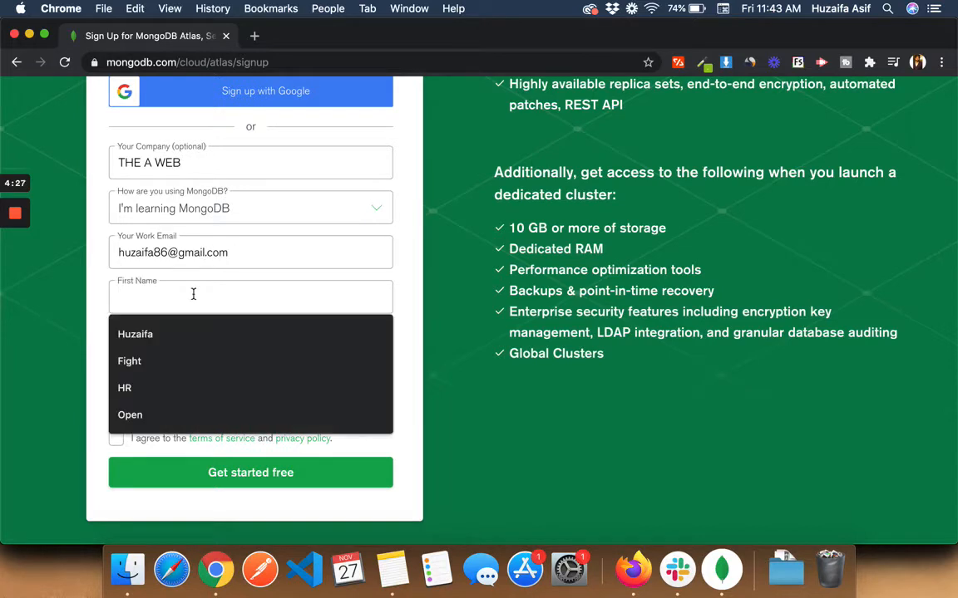
{"action": "left_click", "coordinate": [205, 336]}
{"action": "left_click", "coordinate": [203, 341]}
{"action": "left_click", "coordinate": [179, 378]}
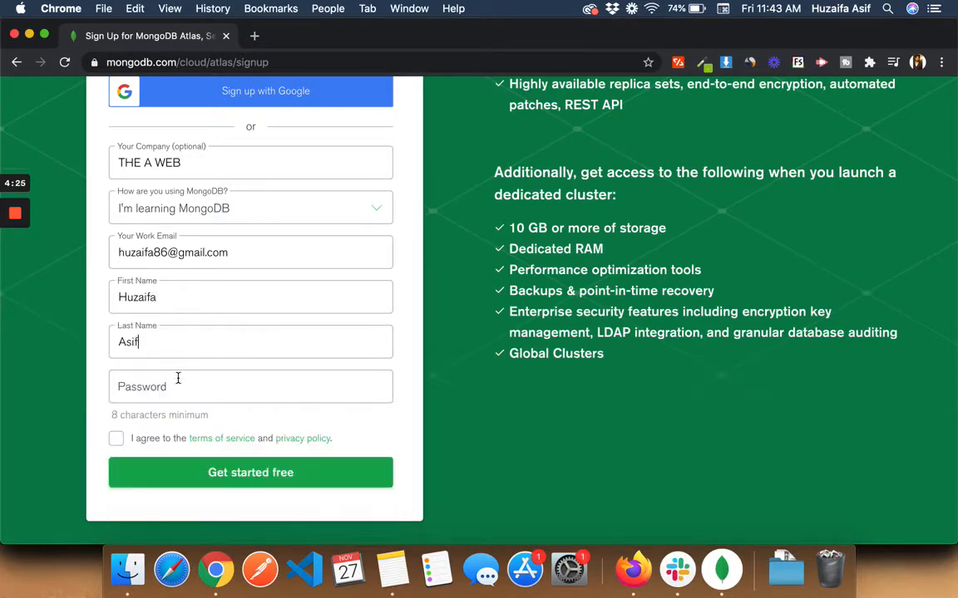
Enter the account password, accept the terms of service, and submit the free sign-up
{"action": "left_click", "coordinate": [172, 397]}
{"action": "type", "text": "1"}
{"action": "left_click", "coordinate": [116, 438]}
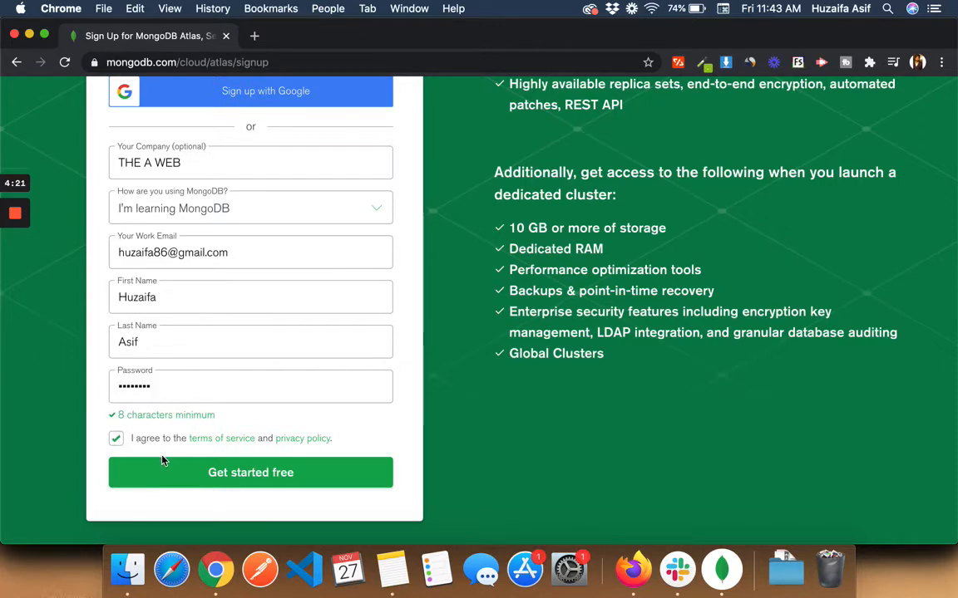
{"action": "left_click", "coordinate": [165, 474]}
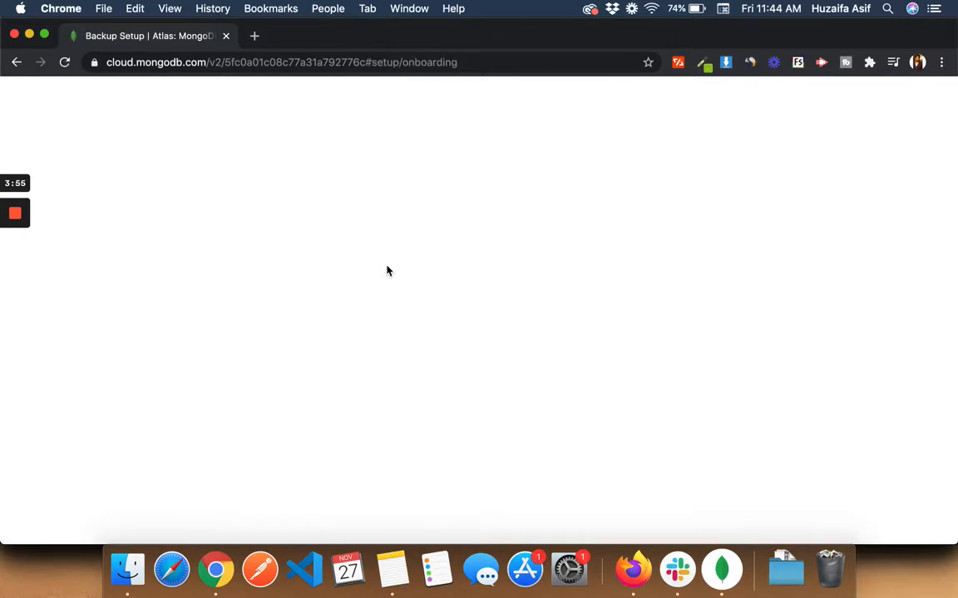
Choose Go as the preferred language in the account setup
{"action": "scroll", "coordinate": [406, 417], "scroll_direction": "down", "scroll_amount": 5}
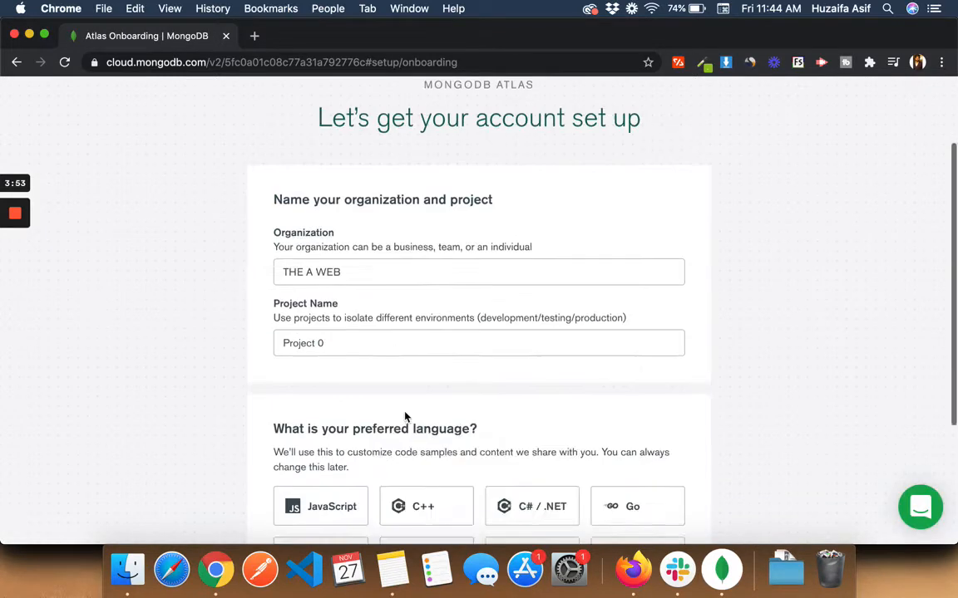
{"action": "left_click", "coordinate": [627, 506]}
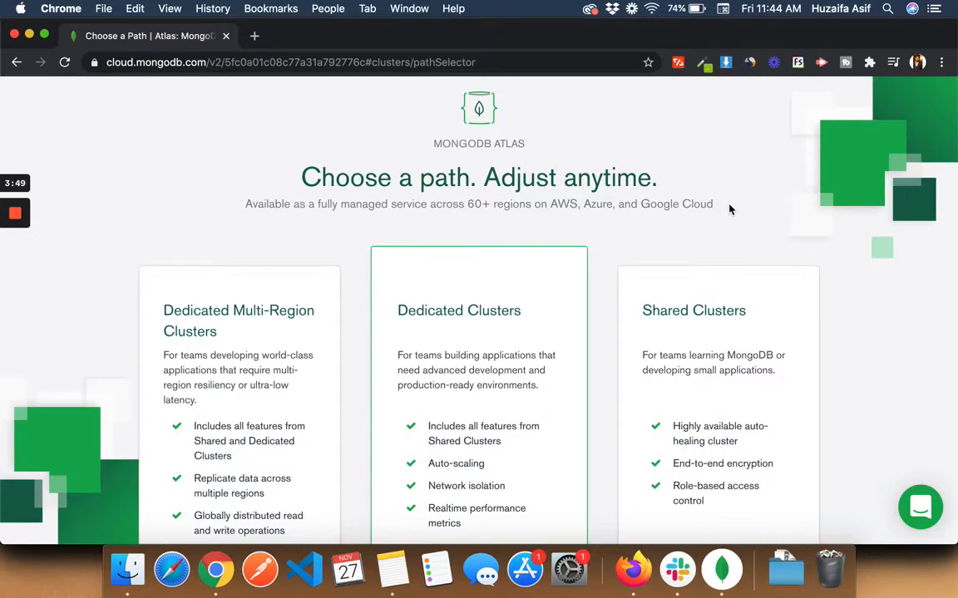
Pick the free Shared Clusters path to create a cluster
{"action": "scroll", "coordinate": [729, 210], "scroll_direction": "down", "scroll_amount": 3}
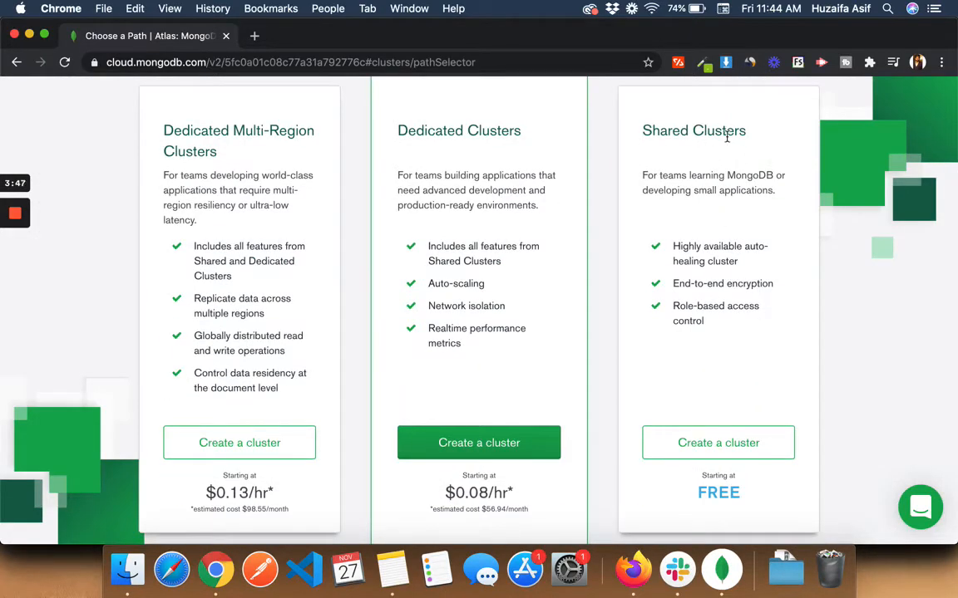
{"action": "scroll", "coordinate": [715, 316], "scroll_direction": "down", "scroll_amount": 1}
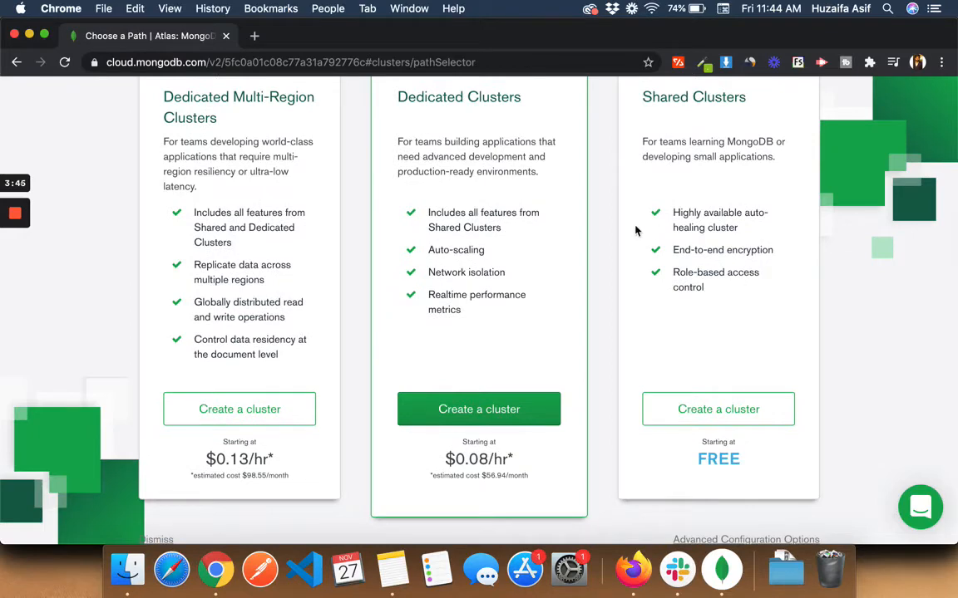
{"action": "scroll", "coordinate": [259, 175], "scroll_direction": "down", "scroll_amount": 1}
{"action": "scroll", "coordinate": [266, 162], "scroll_direction": "up", "scroll_amount": 2}
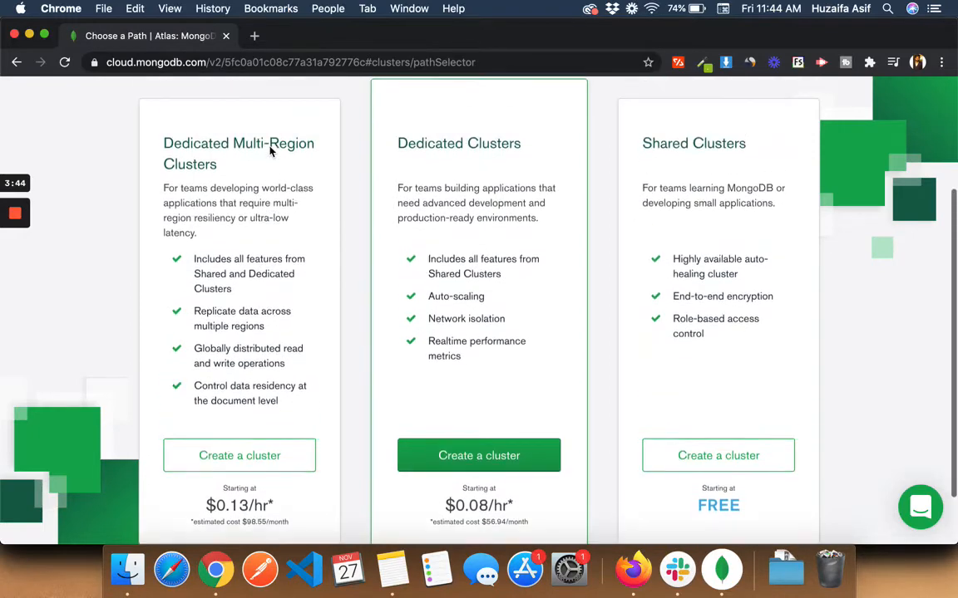
{"action": "scroll", "coordinate": [299, 206], "scroll_direction": "down", "scroll_amount": 2}
{"action": "left_click", "coordinate": [716, 392]}
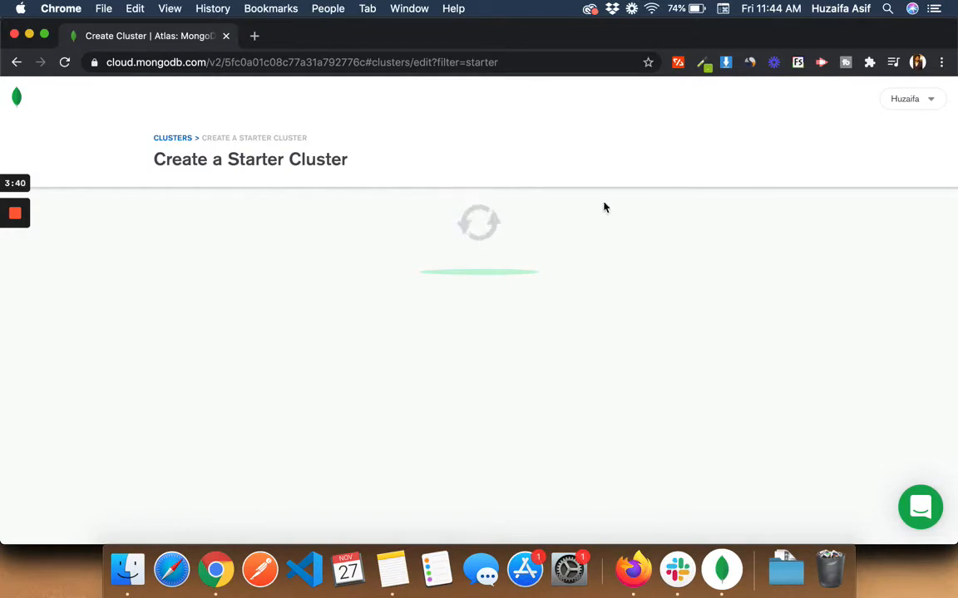
Create the starter cluster on AWS in N. Virginia (us-east-1) with the M0 Sandbox tier
{"action": "scroll", "coordinate": [424, 310], "scroll_direction": "down", "scroll_amount": 5}
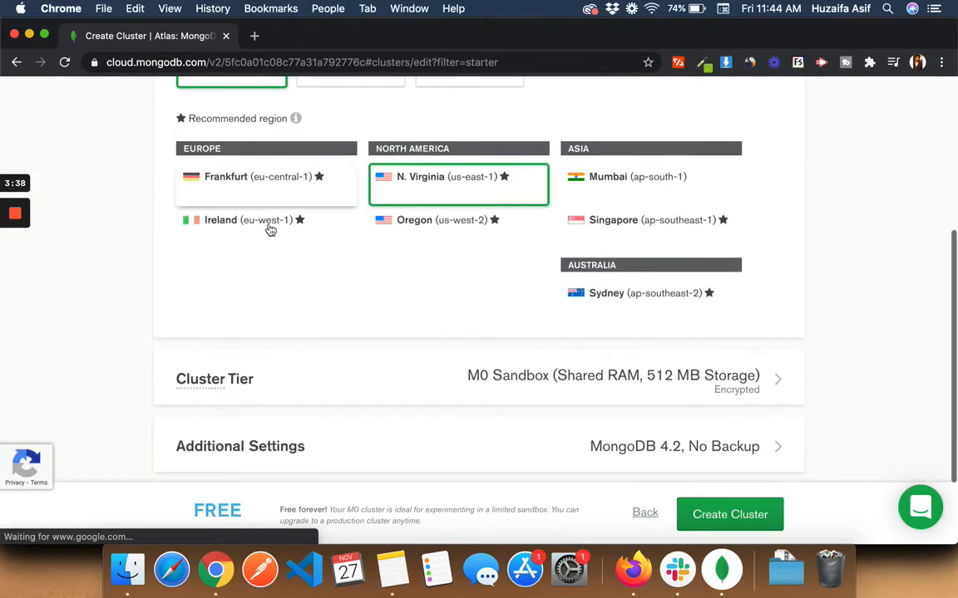
{"action": "scroll", "coordinate": [268, 233], "scroll_direction": "up", "scroll_amount": 2}
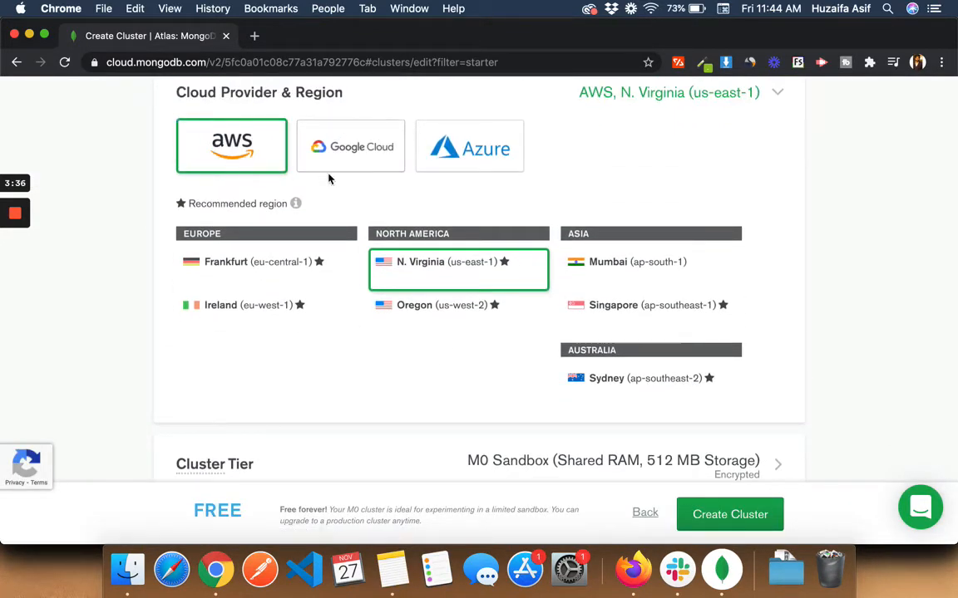
{"action": "scroll", "coordinate": [301, 111], "scroll_direction": "down", "scroll_amount": 2}
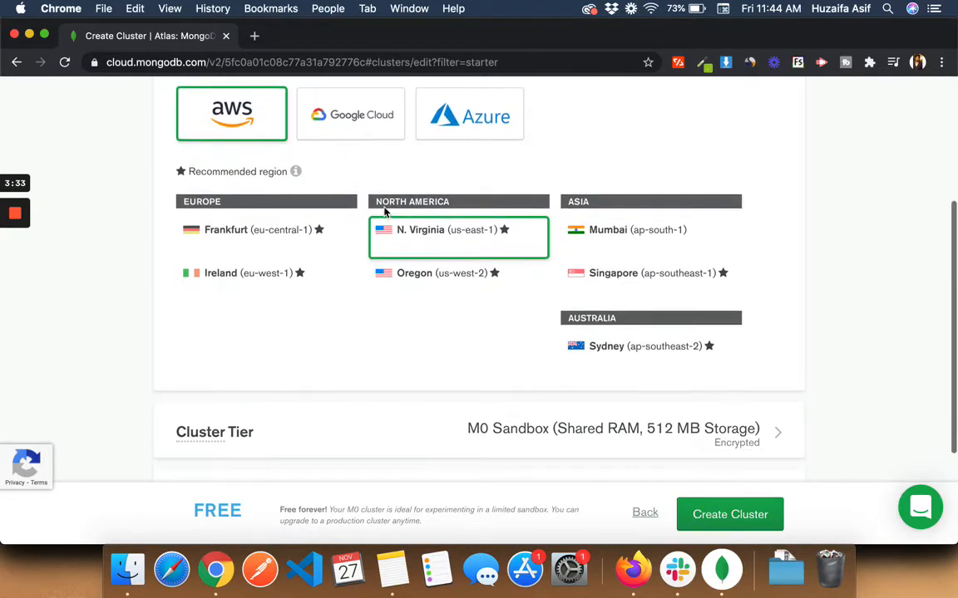
{"action": "scroll", "coordinate": [479, 268], "scroll_direction": "down", "scroll_amount": 1}
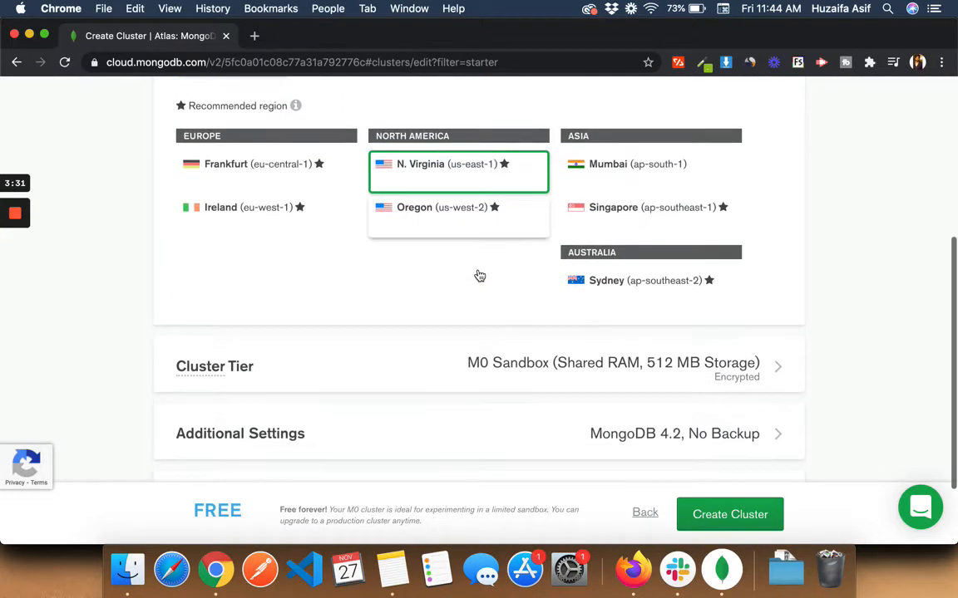
{"action": "scroll", "coordinate": [480, 291], "scroll_direction": "up", "scroll_amount": 2}
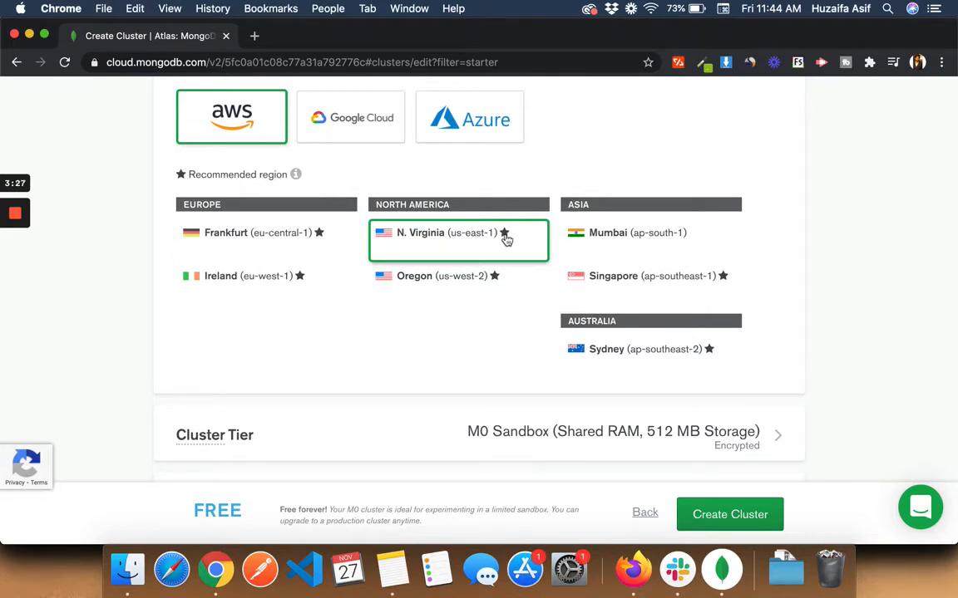
{"action": "scroll", "coordinate": [508, 242], "scroll_direction": "down", "scroll_amount": 1}
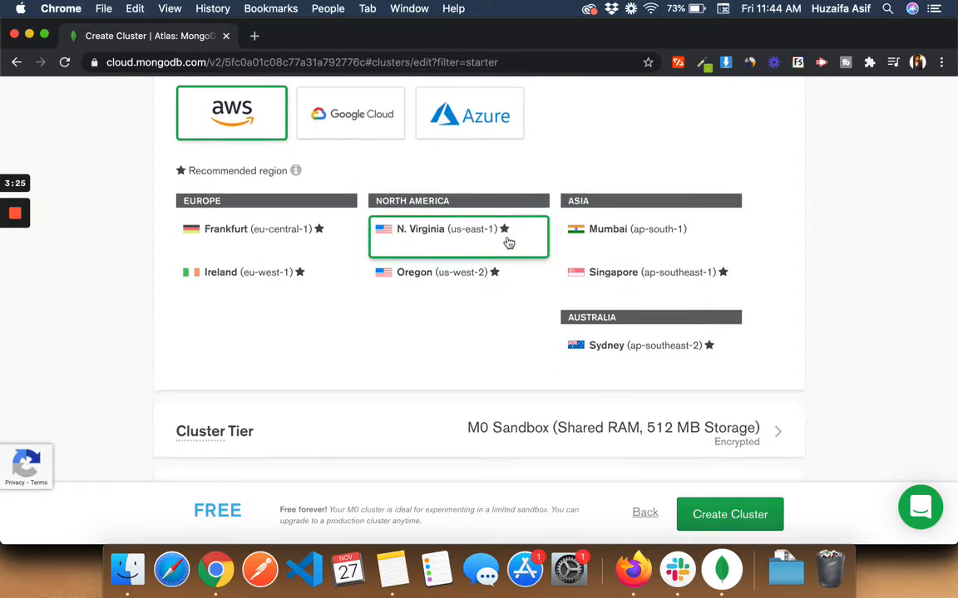
{"action": "scroll", "coordinate": [508, 242], "scroll_direction": "down", "scroll_amount": 5}
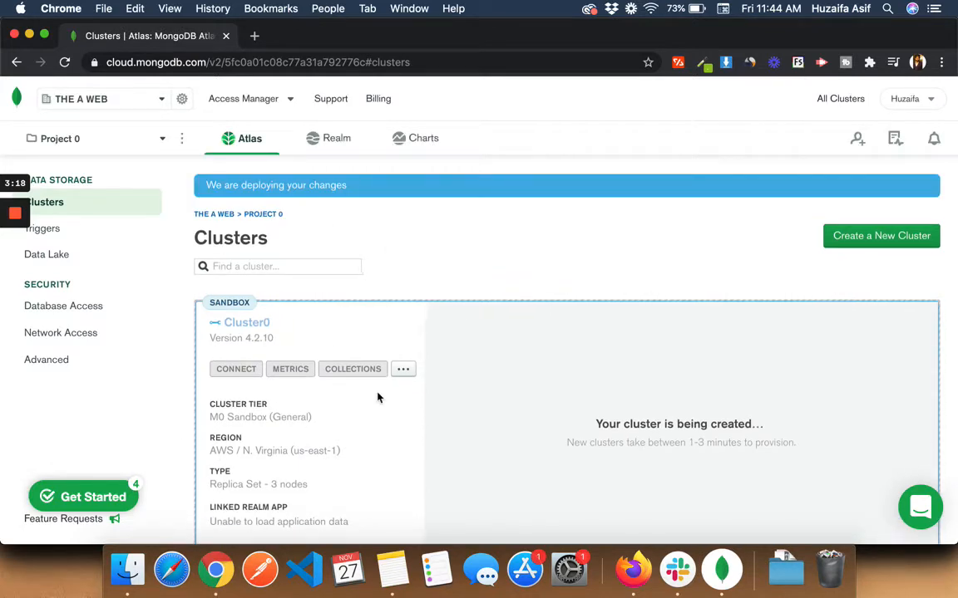
Open Database Access and review the Get Started checklist
{"action": "left_click", "coordinate": [69, 315]}
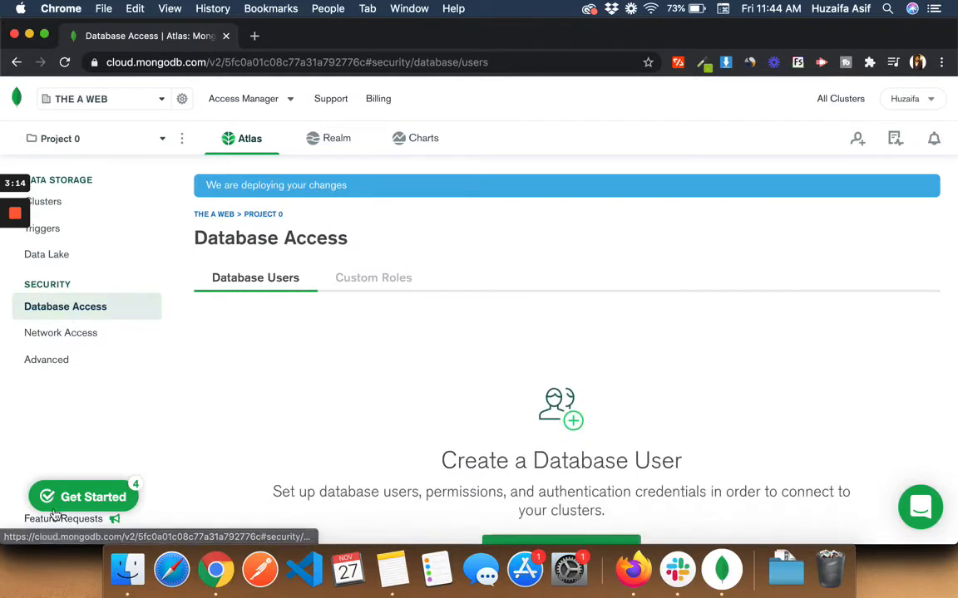
{"action": "left_click", "coordinate": [58, 496]}
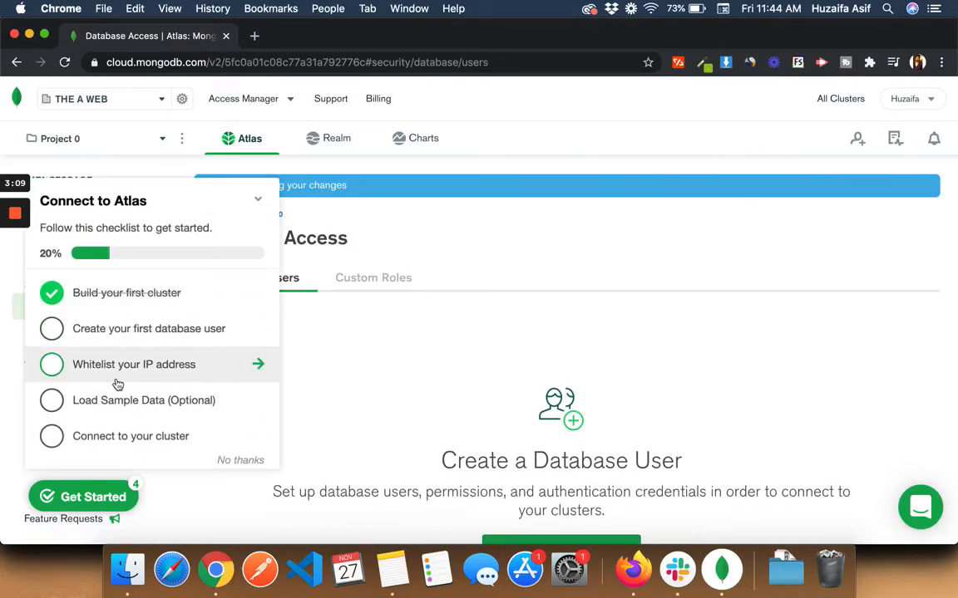
{"action": "left_click", "coordinate": [391, 365]}
{"action": "scroll", "coordinate": [393, 359], "scroll_direction": "down", "scroll_amount": 3}
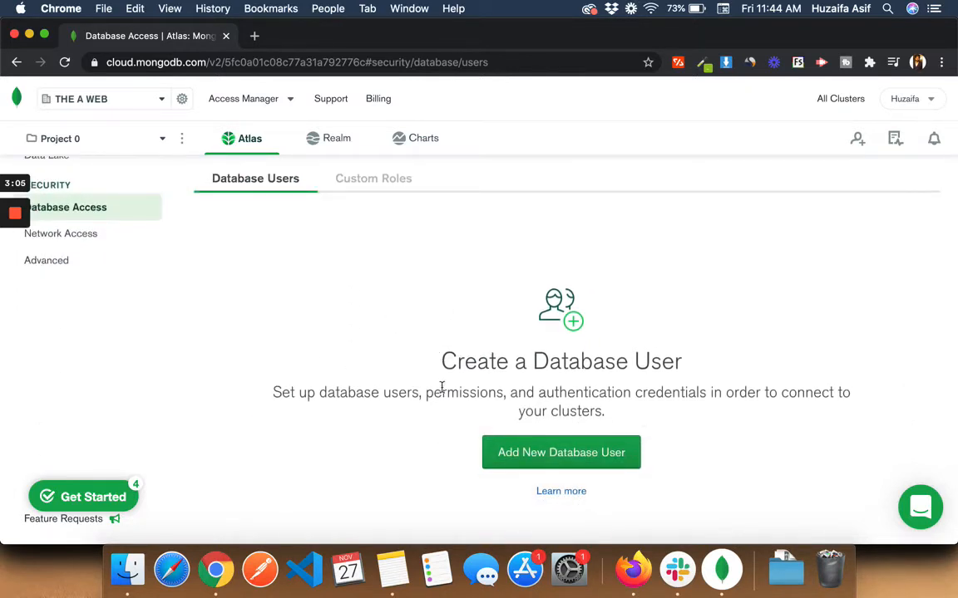
Start adding a new database user and enter its username and password
{"action": "left_click", "coordinate": [561, 454]}
{"action": "scroll", "coordinate": [382, 383], "scroll_direction": "down", "scroll_amount": 3}
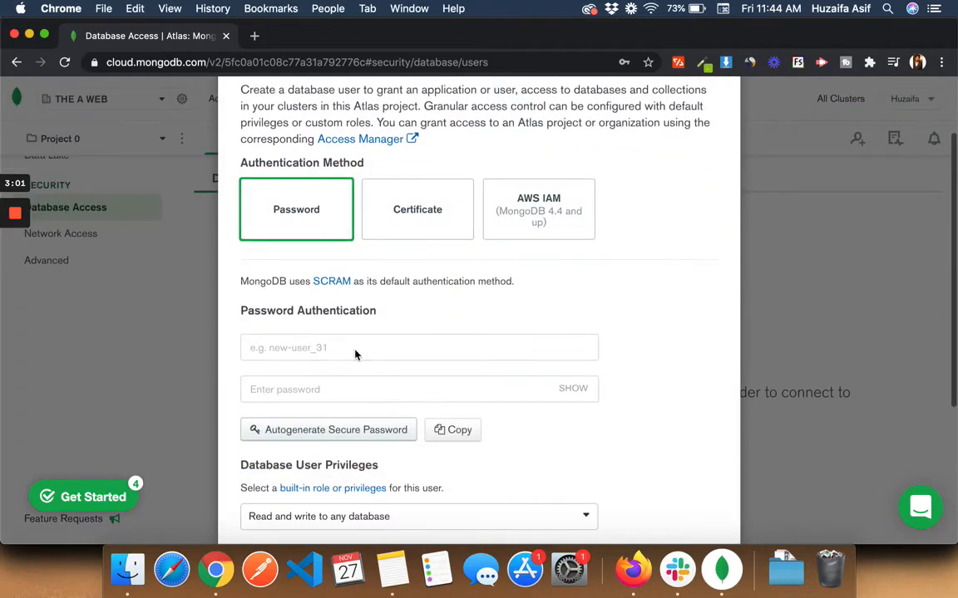
{"action": "left_click", "coordinate": [325, 342]}
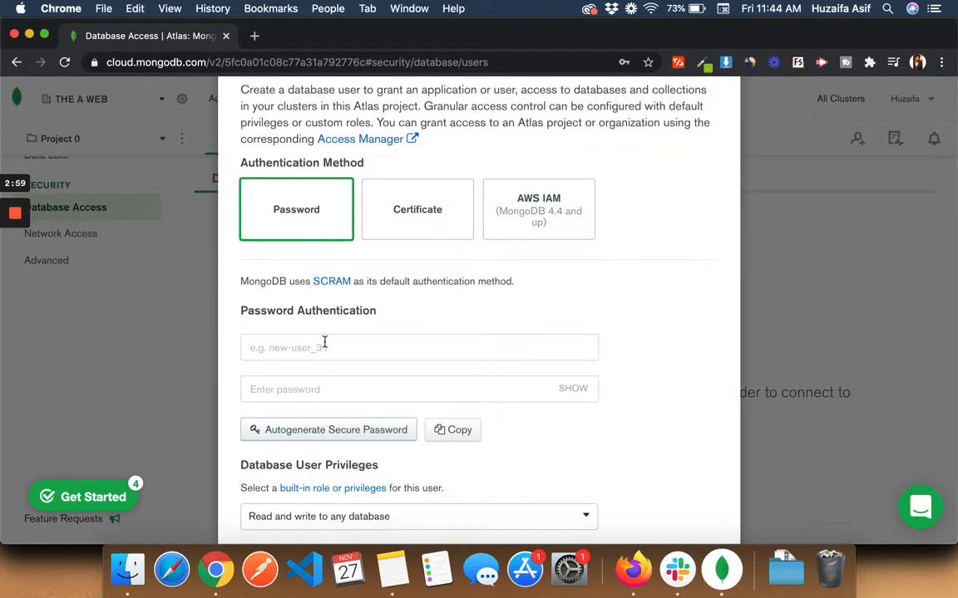
{"action": "type", "text": "huzaifa"}
{"action": "left_click", "coordinate": [287, 398]}
{"action": "type", "text": "•"}
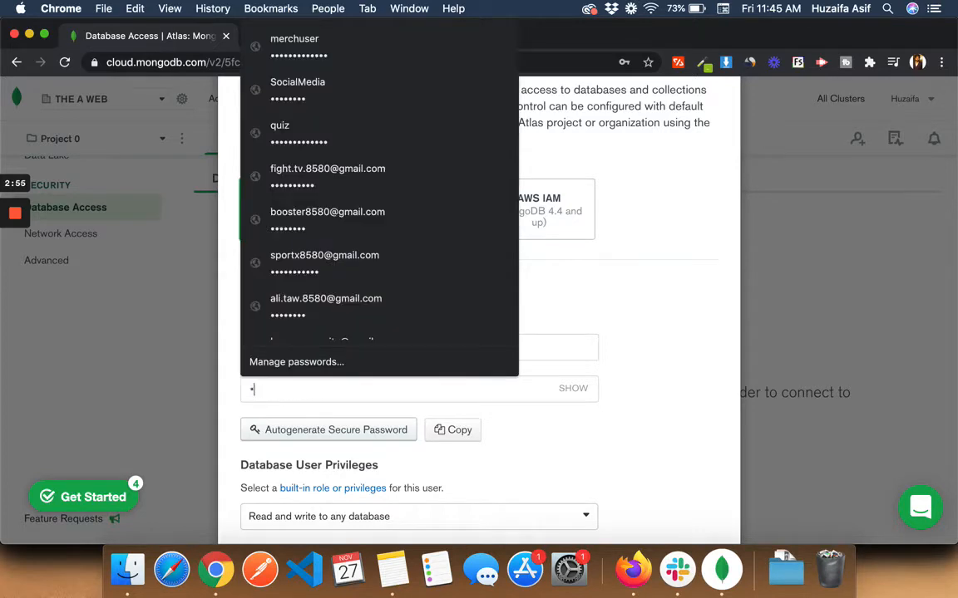
{"action": "left_click", "coordinate": [659, 423]}
Keep the 'Read and write to any database' privilege and add the user, dismissing the save-password prompt
{"action": "scroll", "coordinate": [659, 425], "scroll_direction": "down", "scroll_amount": 3}
{"action": "left_click", "coordinate": [458, 370]}
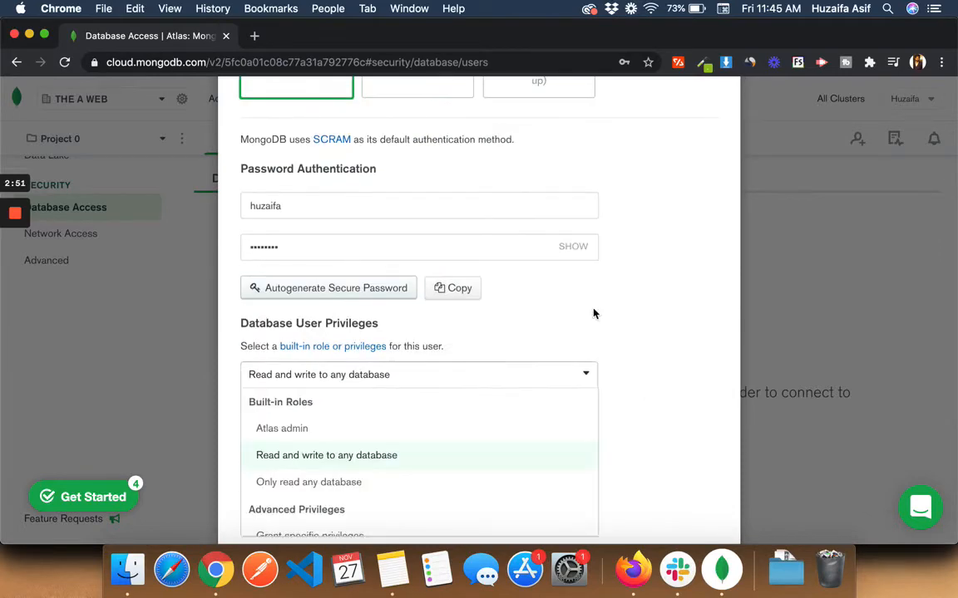
{"action": "scroll", "coordinate": [619, 324], "scroll_direction": "down", "scroll_amount": 2}
{"action": "left_click", "coordinate": [627, 407]}
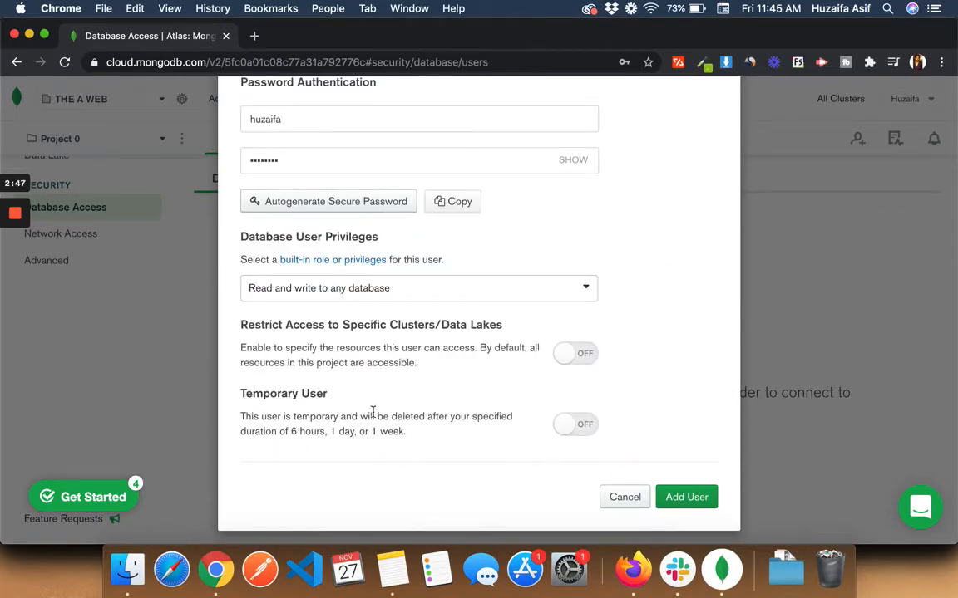
{"action": "left_click", "coordinate": [679, 497]}
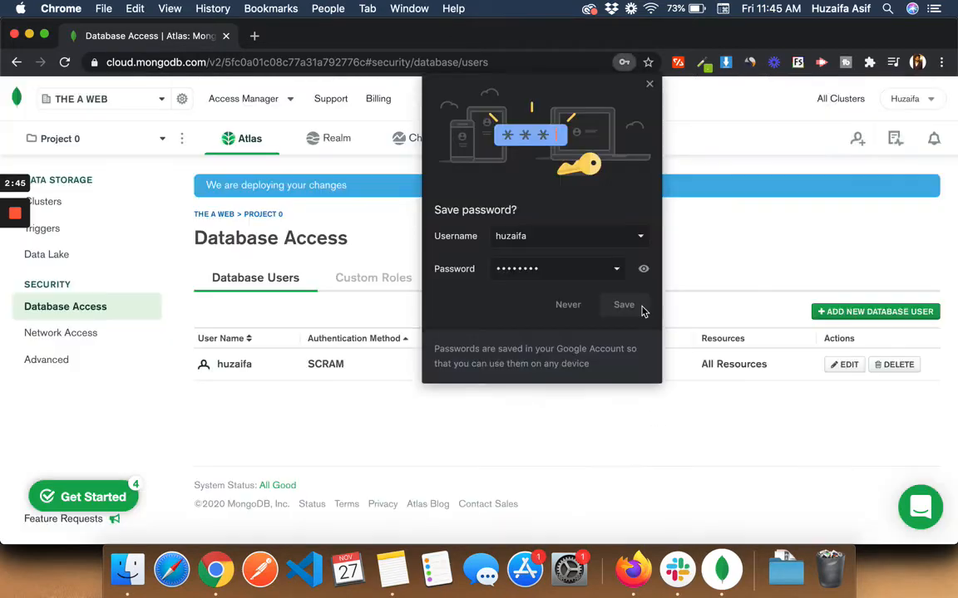
{"action": "left_click", "coordinate": [649, 84]}
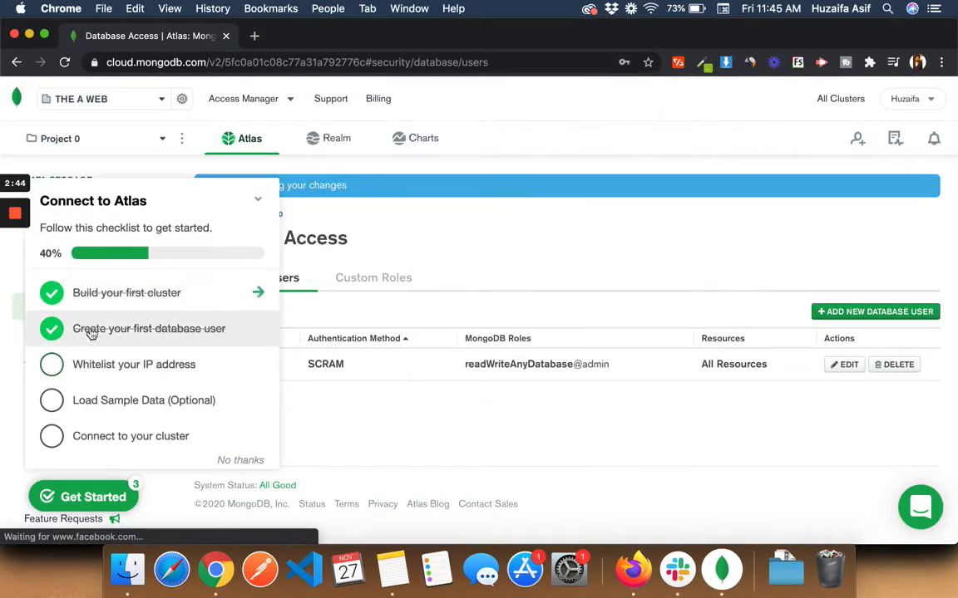
Glance at Custom Roles and open the Network Access page
{"action": "left_click", "coordinate": [373, 277]}
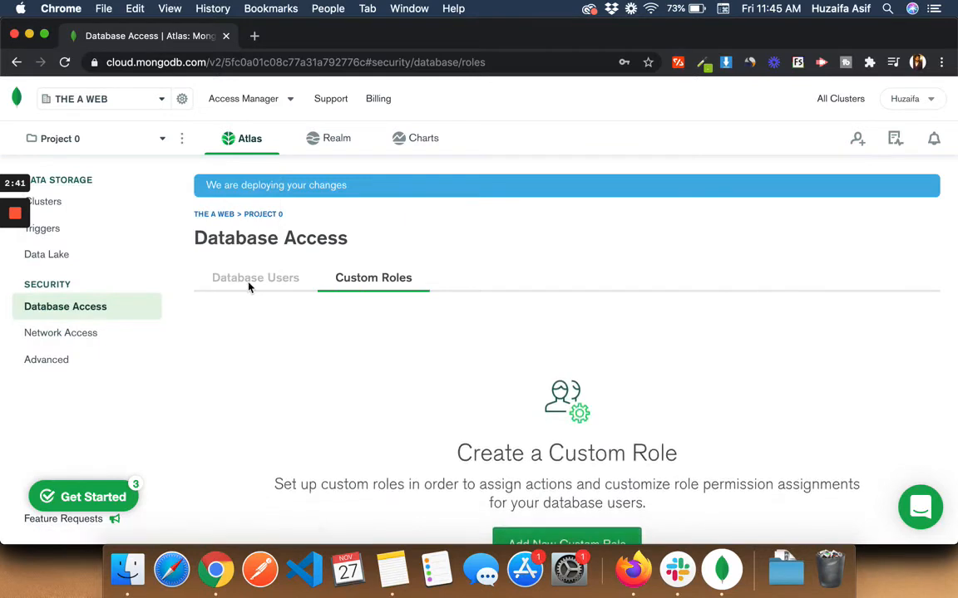
{"action": "left_click", "coordinate": [62, 335]}
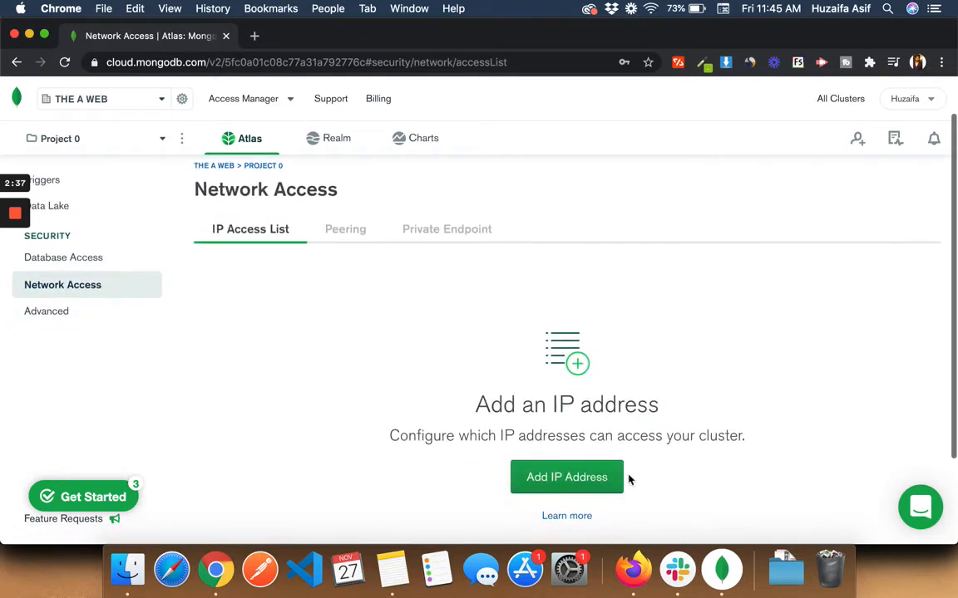
Add an IP access list entry that allows access from anywhere (0.0.0.0/0)
{"action": "left_click", "coordinate": [560, 480]}
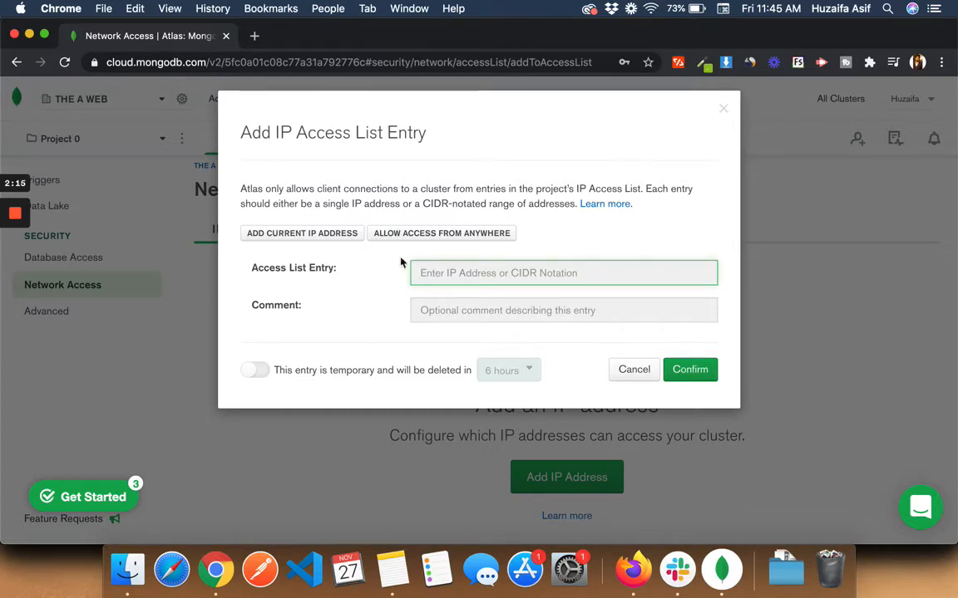
{"action": "left_click", "coordinate": [443, 235]}
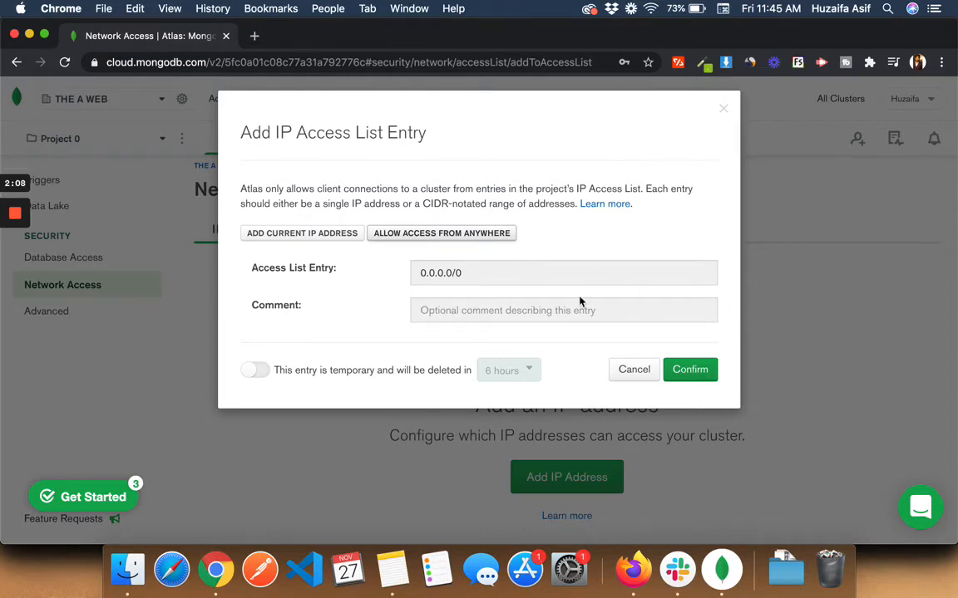
{"action": "left_click", "coordinate": [704, 379]}
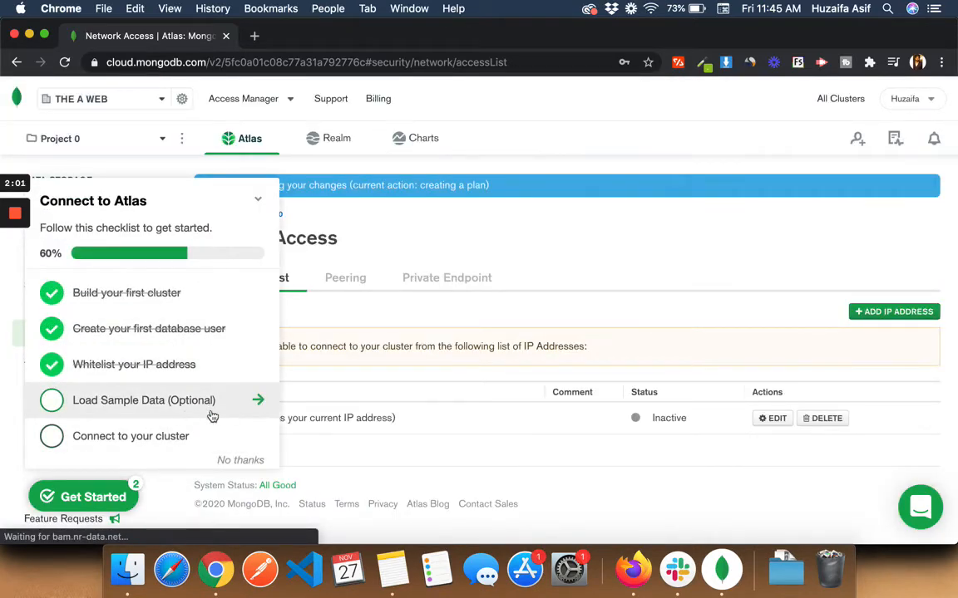
Collapse the setup checklist, open the Clusters page and look at Cluster0's options menu
{"action": "left_click", "coordinate": [261, 199]}
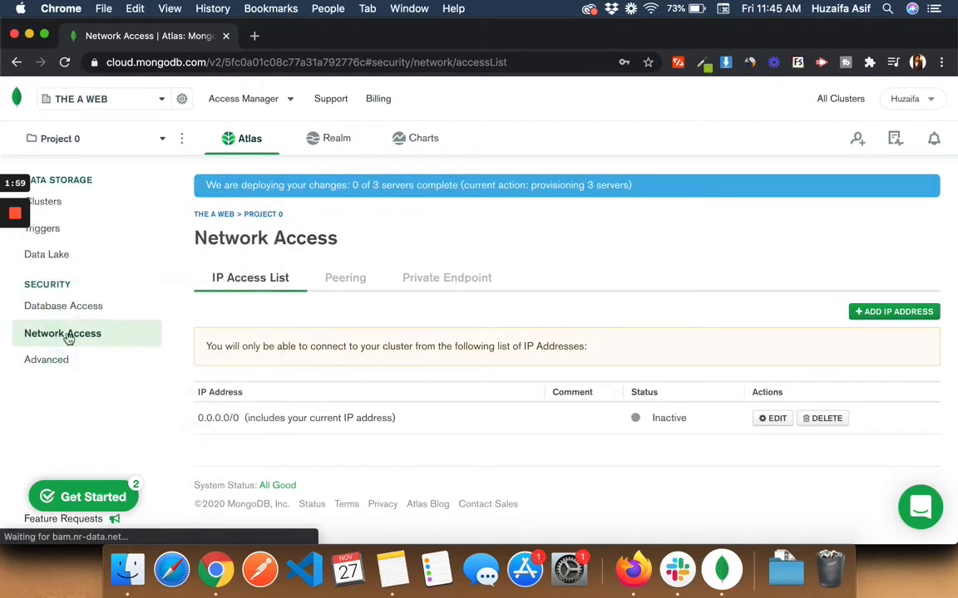
{"action": "left_click", "coordinate": [83, 203]}
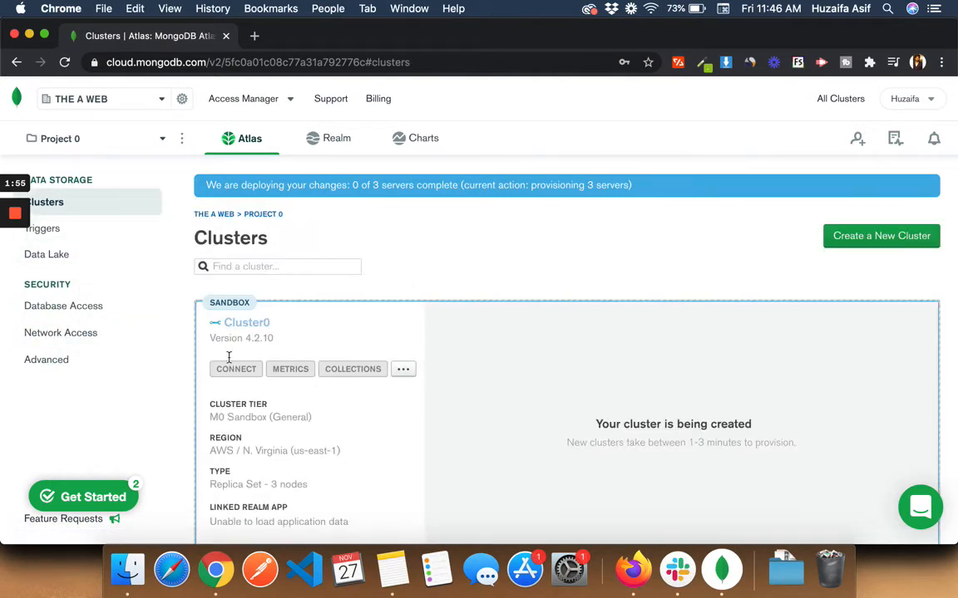
{"action": "scroll", "coordinate": [319, 290], "scroll_direction": "down", "scroll_amount": 2}
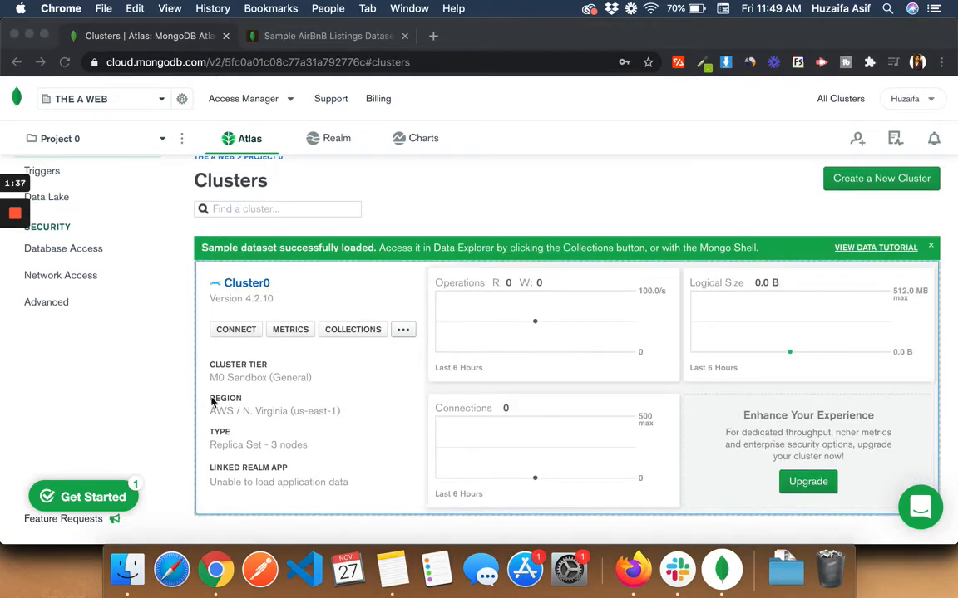
{"action": "left_click", "coordinate": [407, 330]}
{"action": "left_click", "coordinate": [407, 330]}
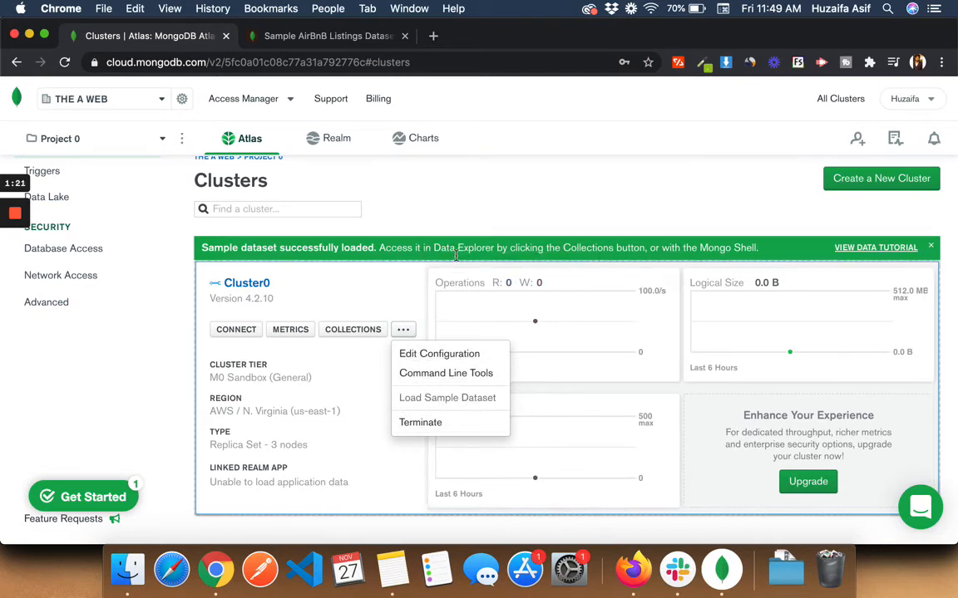
{"action": "left_click", "coordinate": [393, 184]}
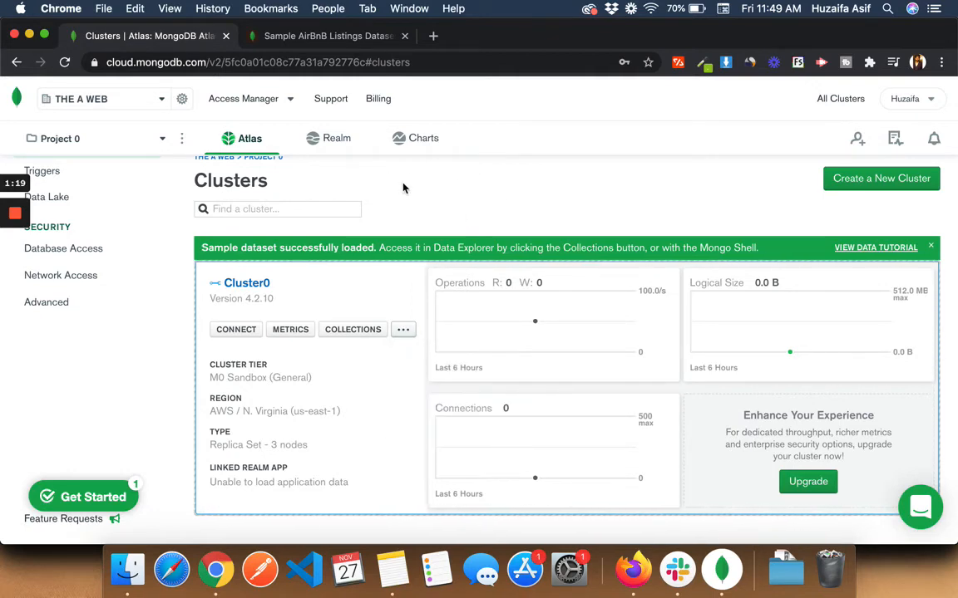
Open Cluster0's connect options, choose MongoDB Compass and copy the connection string
{"action": "left_click", "coordinate": [238, 331]}
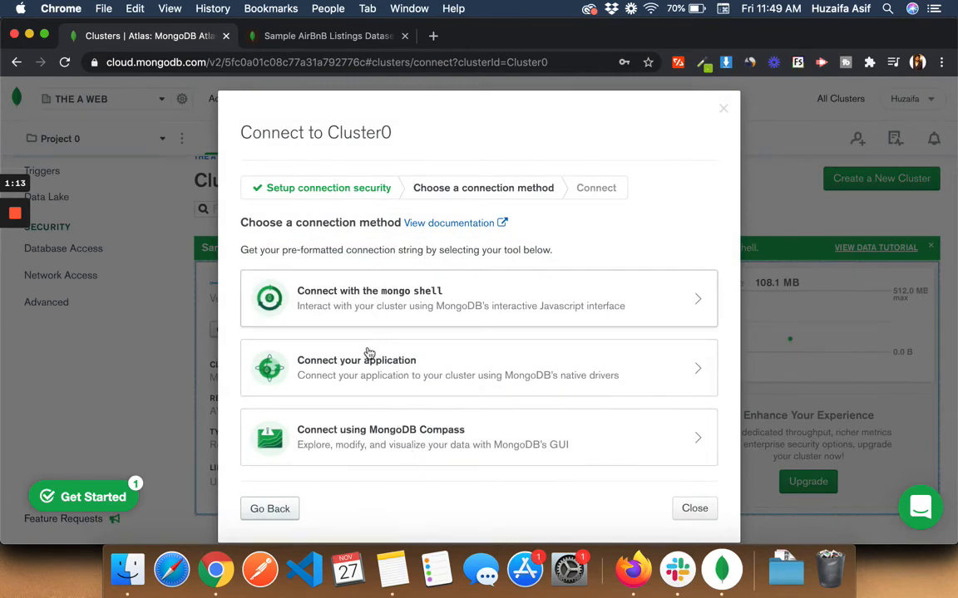
{"action": "left_click", "coordinate": [351, 456]}
{"action": "scroll", "coordinate": [422, 438], "scroll_direction": "down", "scroll_amount": 1}
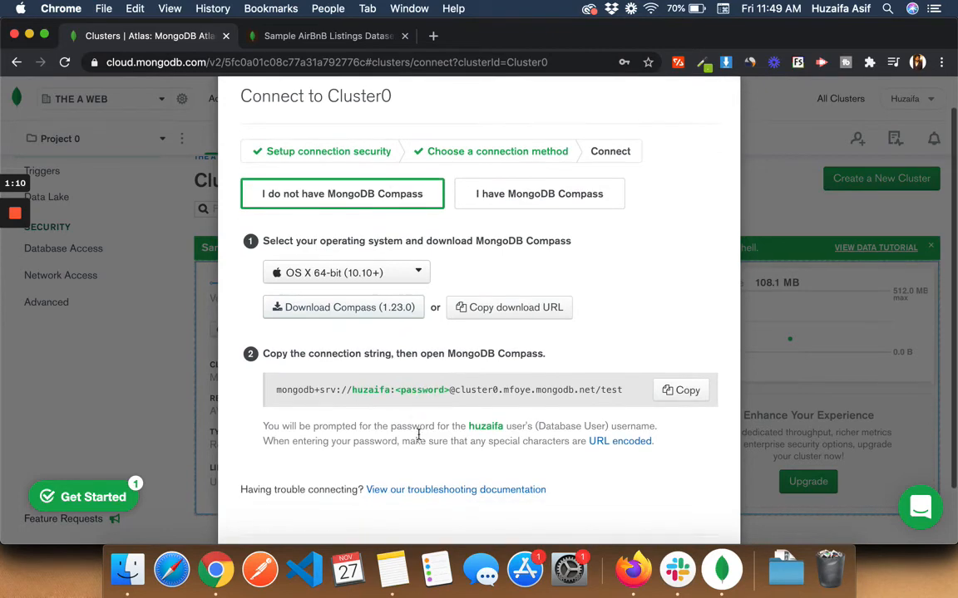
{"action": "left_click", "coordinate": [671, 394]}
Switch to MongoDB Compass and paste the connection string into a new connection
{"action": "left_click", "coordinate": [722, 570]}
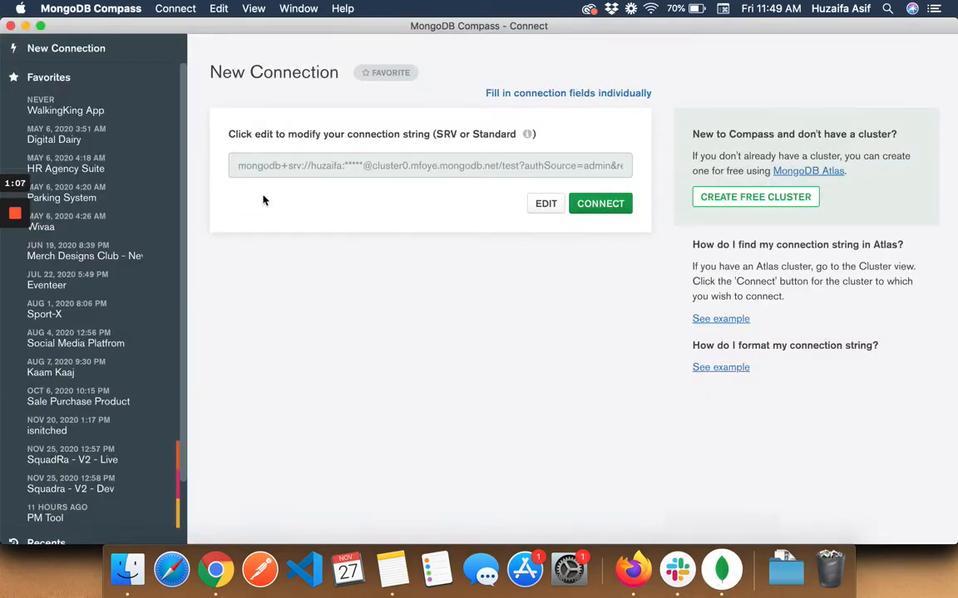
{"action": "left_click", "coordinate": [62, 55]}
{"action": "left_click", "coordinate": [375, 165]}
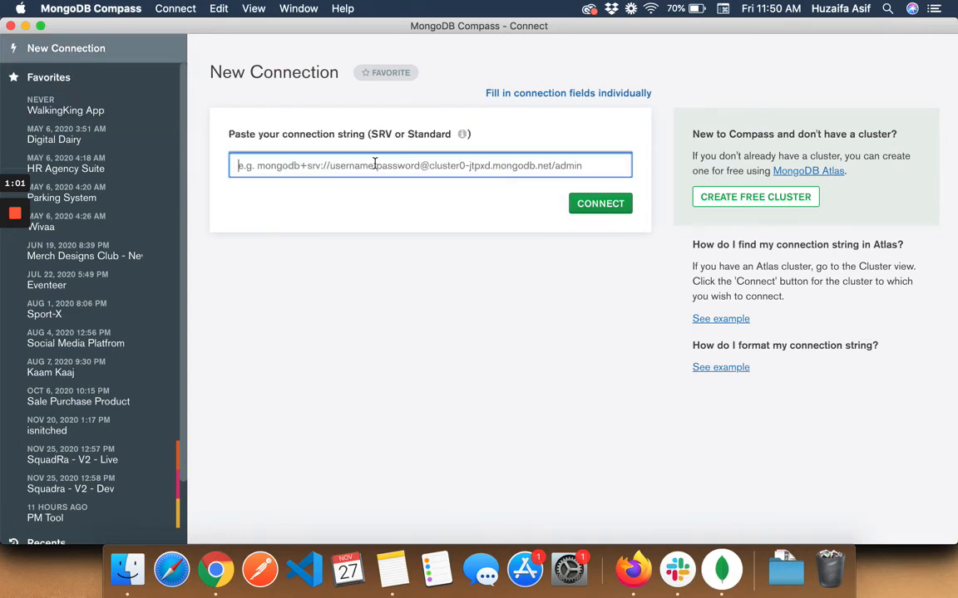
{"action": "key", "text": "super+v"}
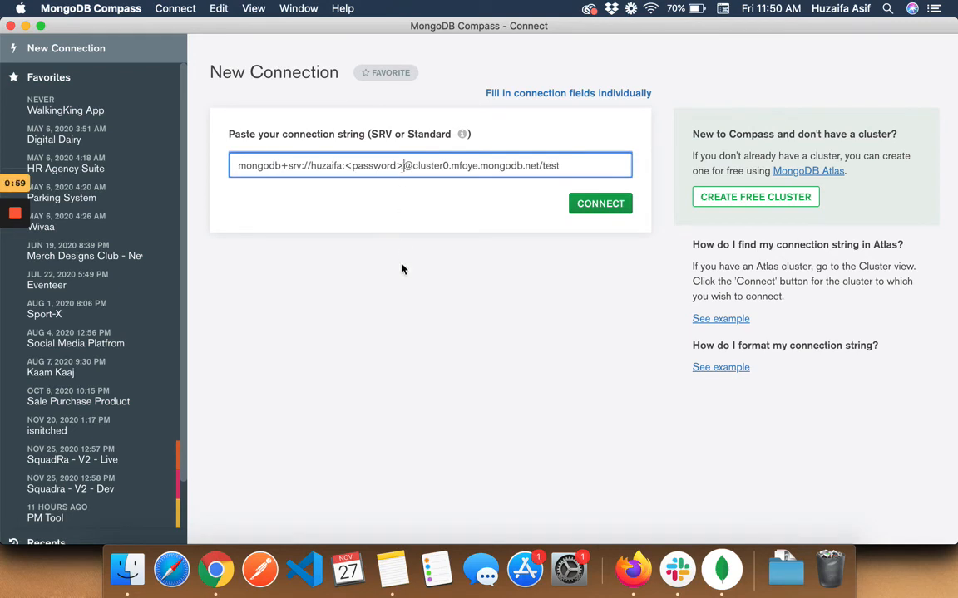
Replace the password placeholder in the connection string with the database user's password and connect
{"action": "key", "text": "BackSpace"}
{"action": "key", "text": "BackSpace"}
{"action": "key", "text": "BackSpace"}
{"action": "key", "text": "BackSpace"}
{"action": "key", "text": "BackSpace"}
{"action": "key", "text": "BackSpace"}
{"action": "key", "text": "BackSpace"}
{"action": "key", "text": "BackSpace"}
{"action": "key", "text": "BackSpace"}
{"action": "key", "text": "BackSpace"}
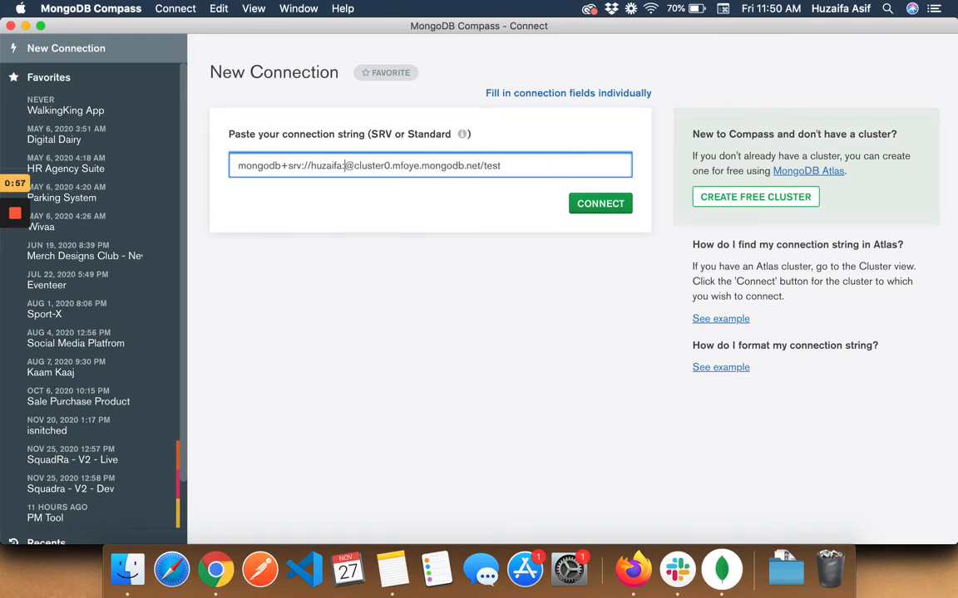
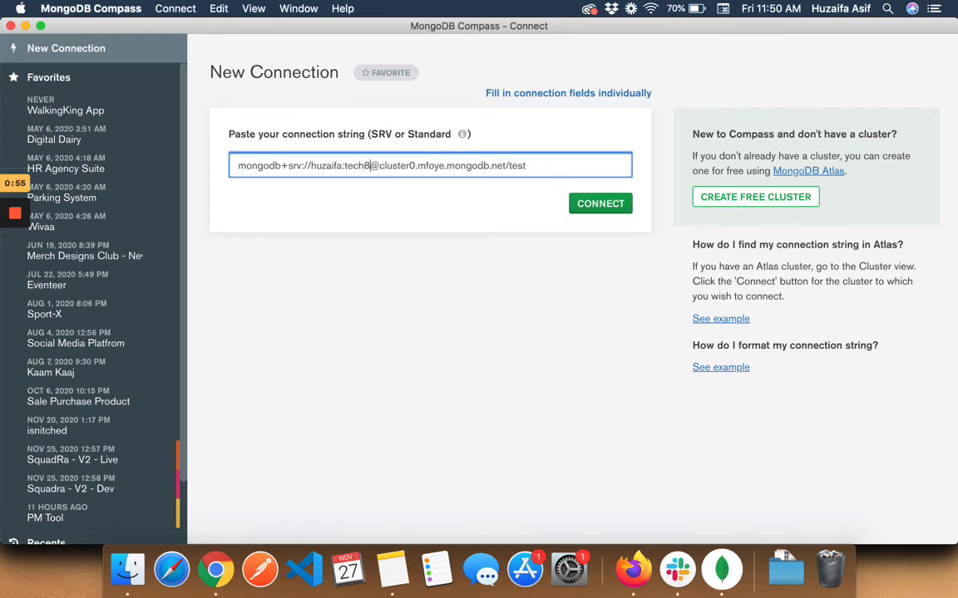
{"action": "left_click", "coordinate": [601, 204]}
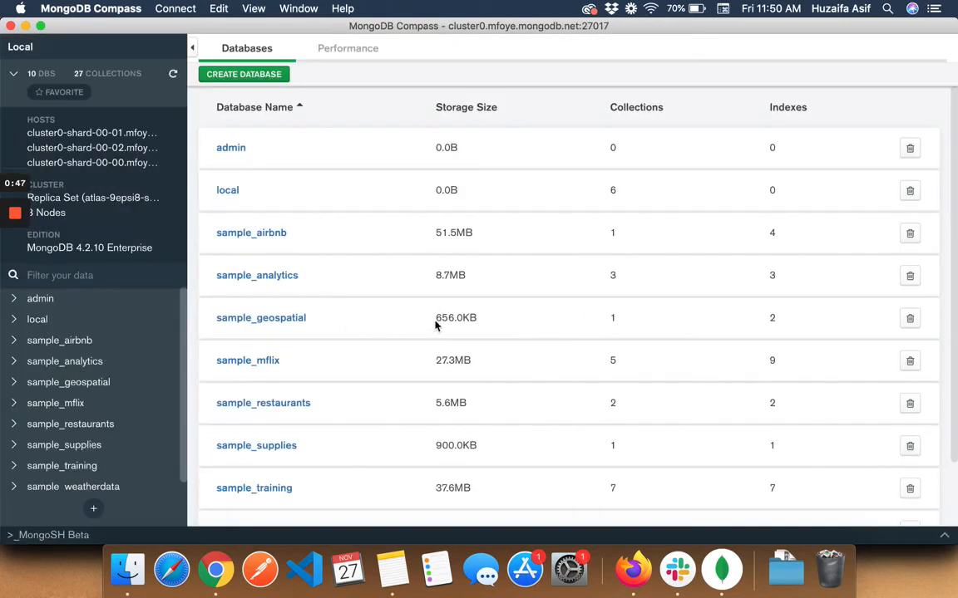
Open the inspections collection of the sample_training database
{"action": "scroll", "coordinate": [435, 327], "scroll_direction": "down", "scroll_amount": 3}
{"action": "scroll", "coordinate": [306, 231], "scroll_direction": "up", "scroll_amount": 3}
{"action": "scroll", "coordinate": [289, 206], "scroll_direction": "down", "scroll_amount": 3}
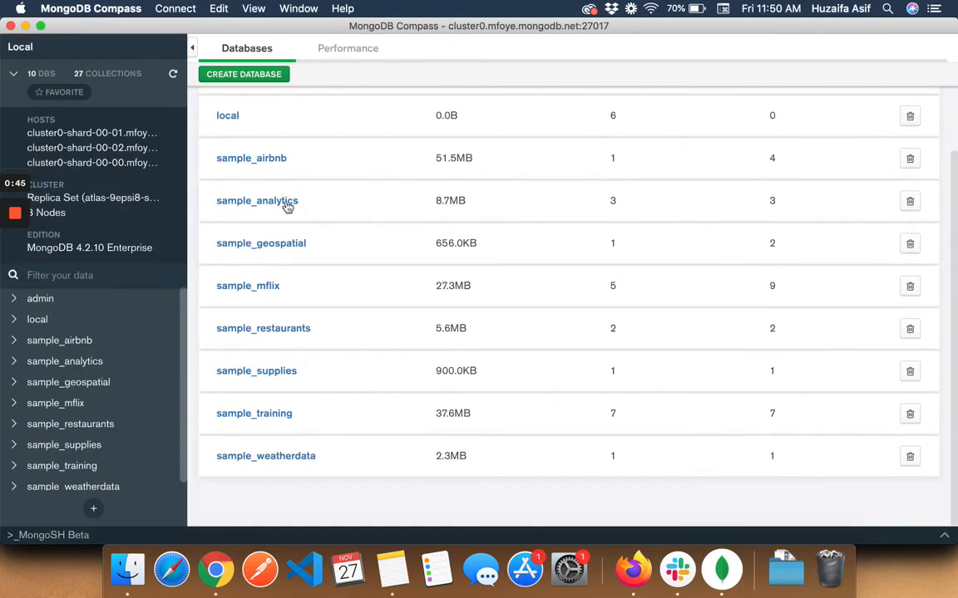
{"action": "scroll", "coordinate": [266, 239], "scroll_direction": "up", "scroll_amount": 3}
{"action": "scroll", "coordinate": [261, 299], "scroll_direction": "down", "scroll_amount": 3}
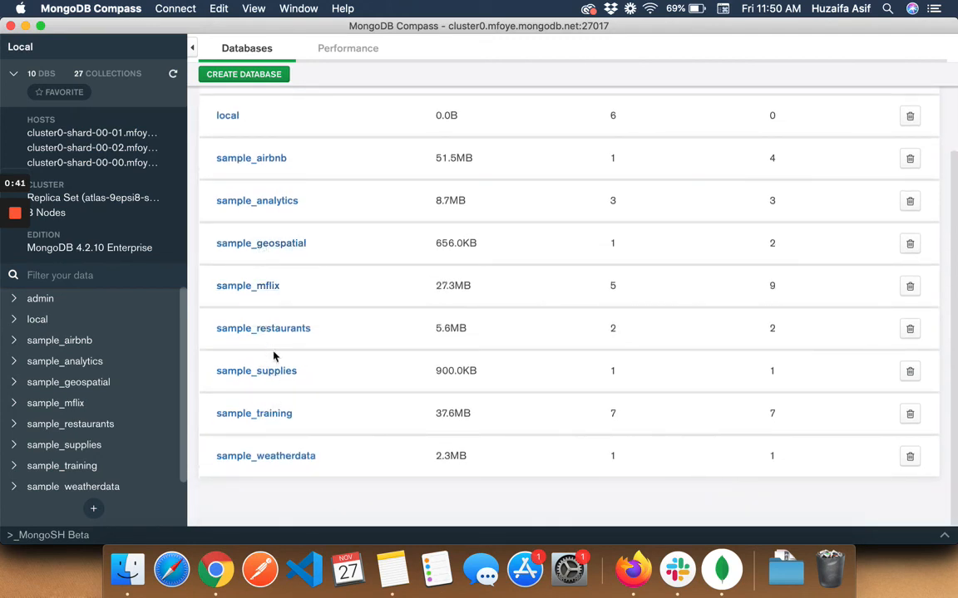
{"action": "left_click", "coordinate": [274, 415]}
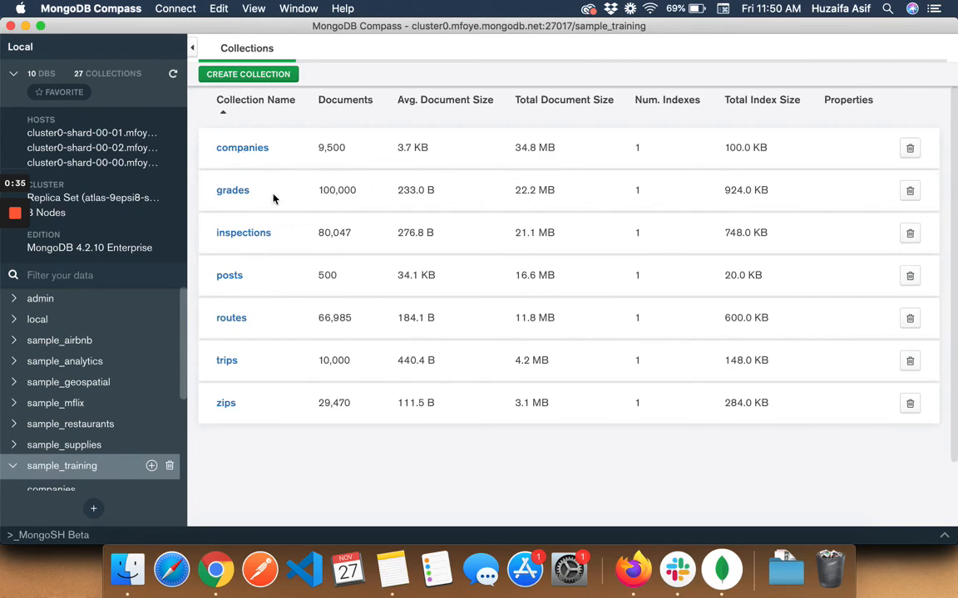
{"action": "left_click", "coordinate": [250, 233]}
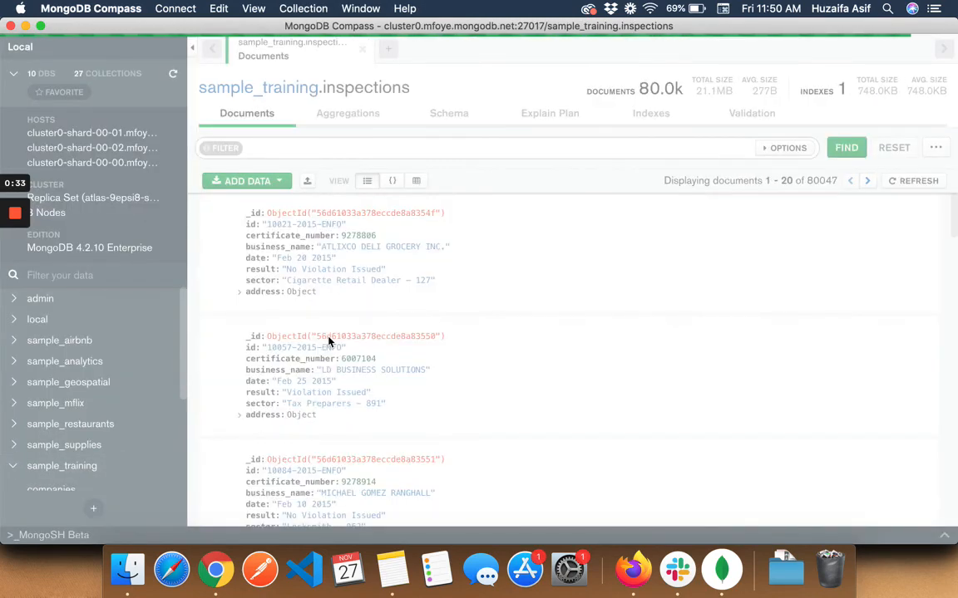
Browse the inspections documents in JSON and table views, returning to the list view
{"action": "scroll", "coordinate": [350, 333], "scroll_direction": "down", "scroll_amount": 5}
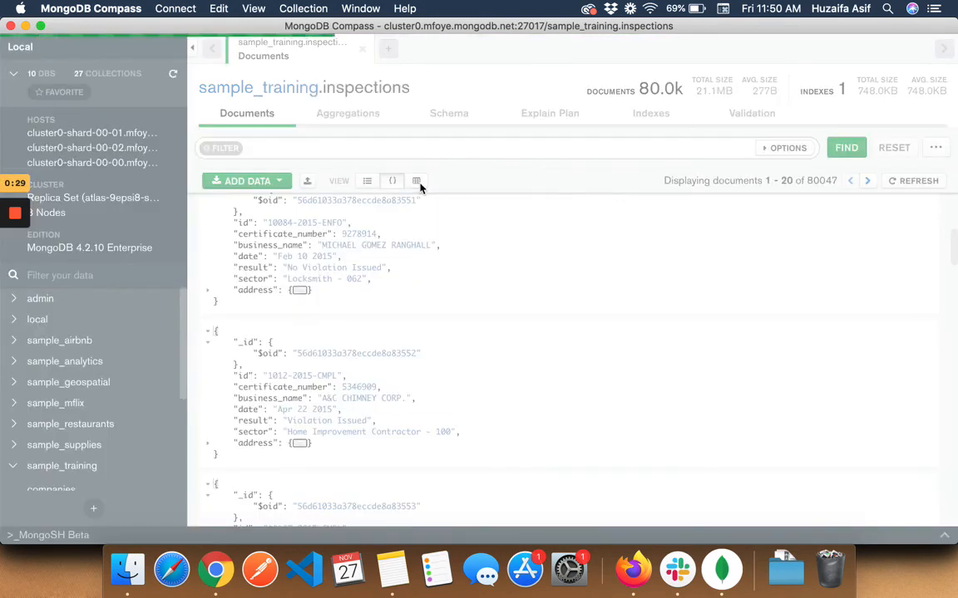
{"action": "left_click", "coordinate": [417, 183]}
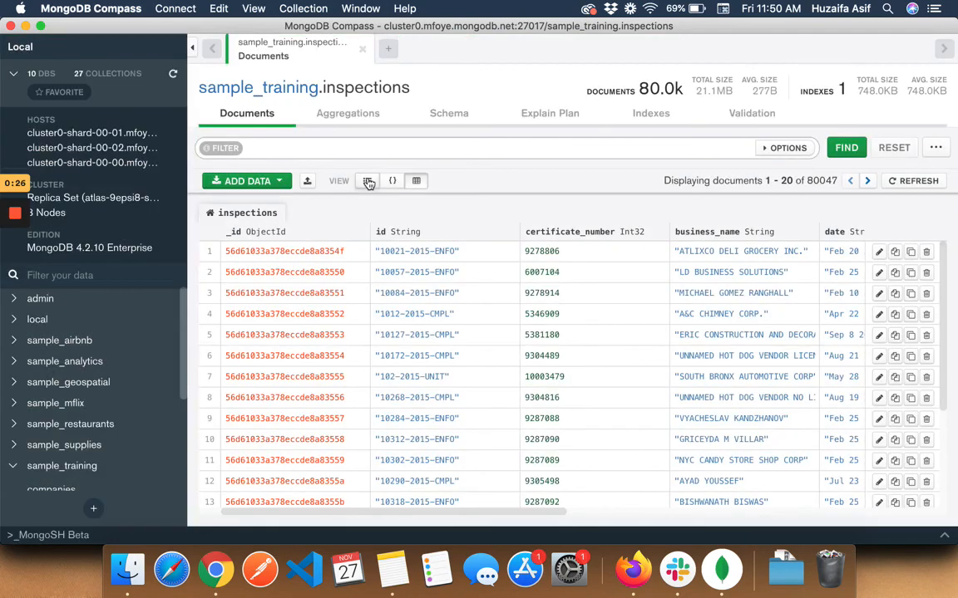
{"action": "left_click", "coordinate": [368, 182]}
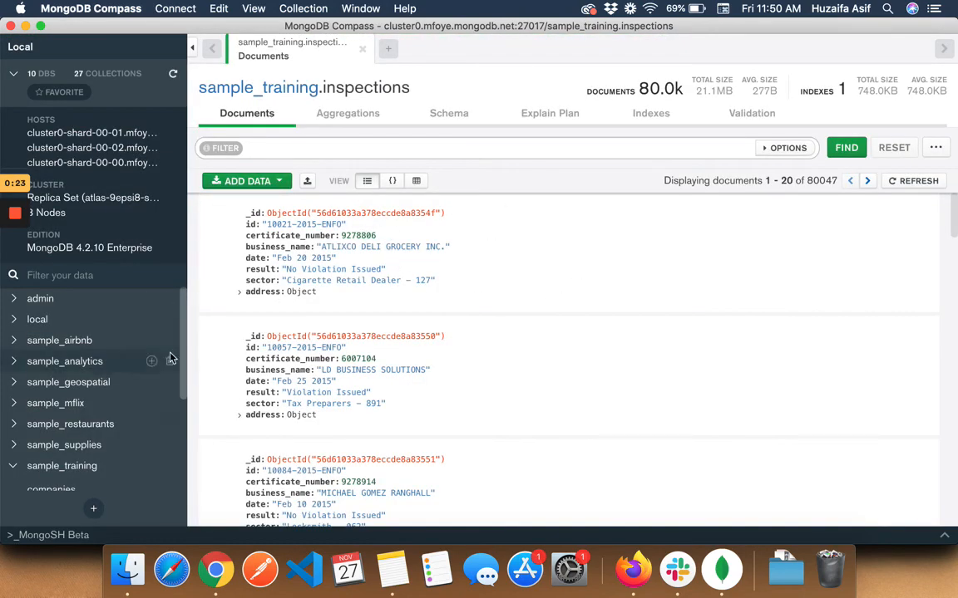
Expand sample_restaurants and open its neighborhoods collection
{"action": "scroll", "coordinate": [50, 424], "scroll_direction": "down", "scroll_amount": 3}
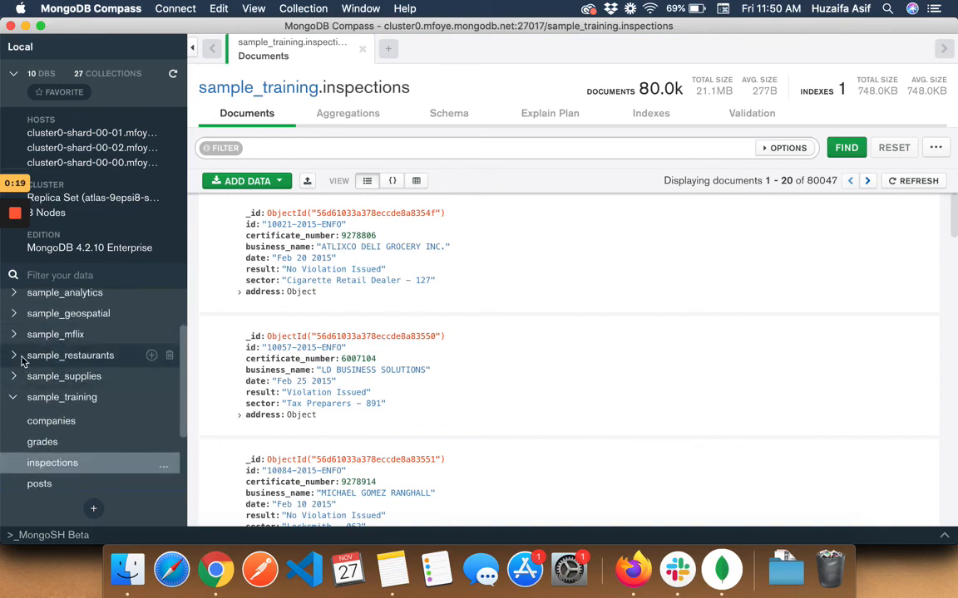
{"action": "left_click", "coordinate": [18, 360]}
{"action": "left_click", "coordinate": [73, 377]}
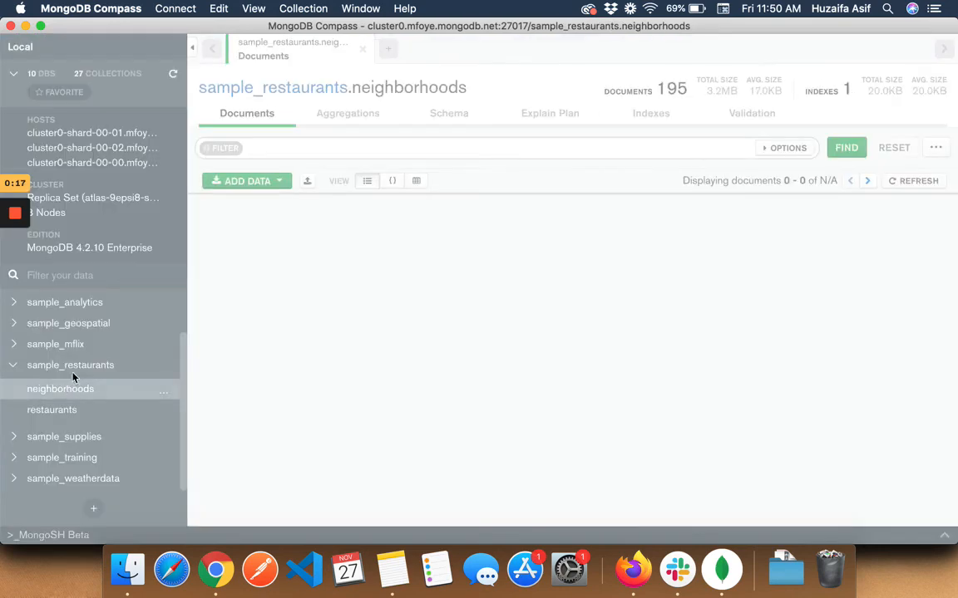